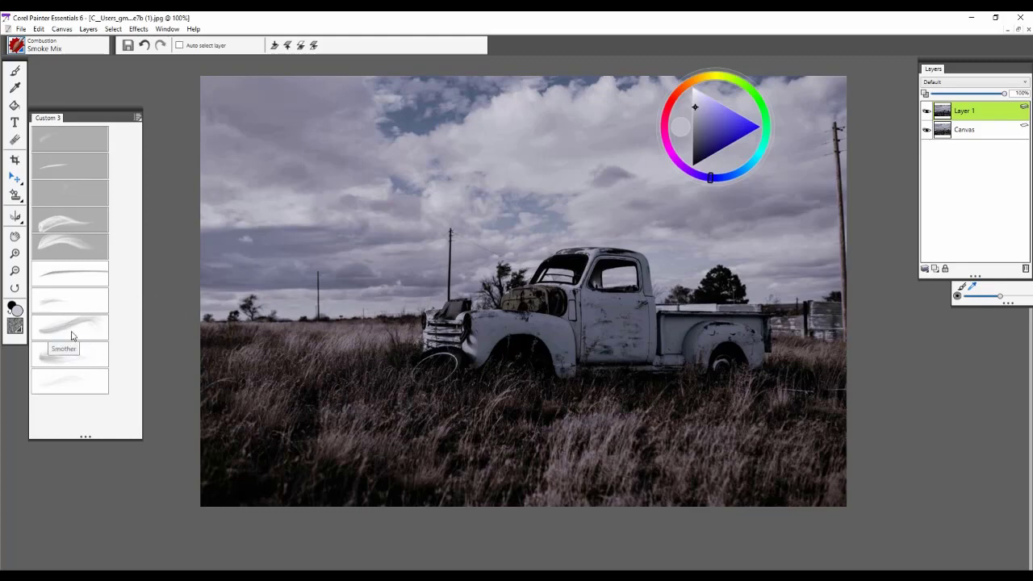
# - Select the Wet Smoke brush, reduce its size to about 264, and paint haze over the dark tree behind the truck bed
pyautogui.click(79, 376)
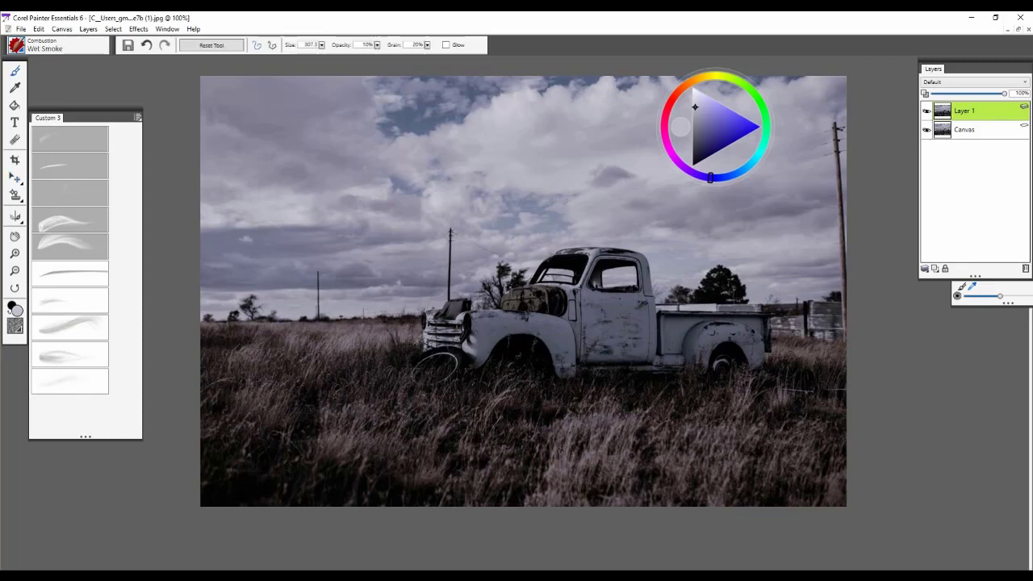
pyautogui.press('[')
pyautogui.press('[')
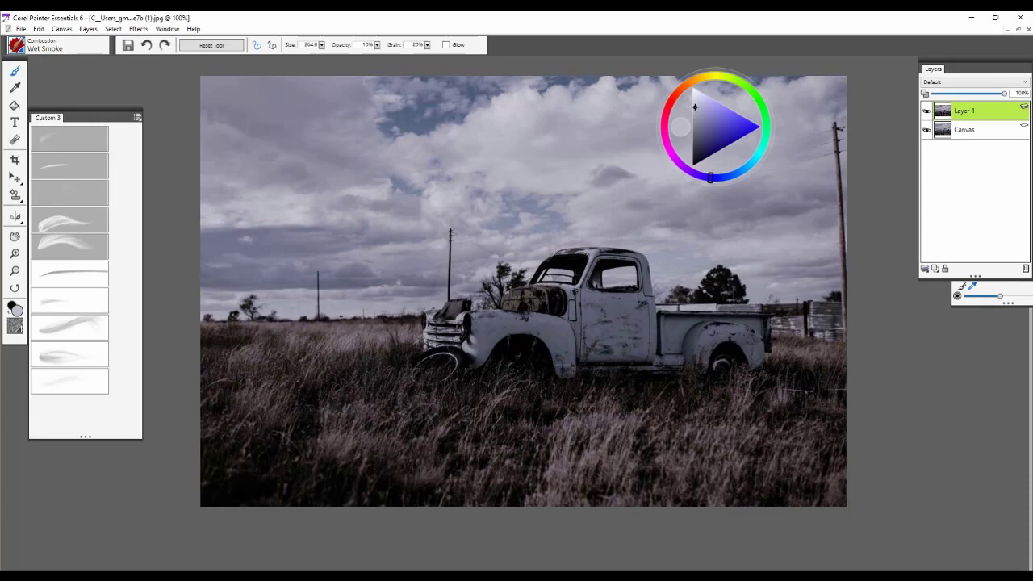
pyautogui.click(712, 297)
pyautogui.click(719, 283)
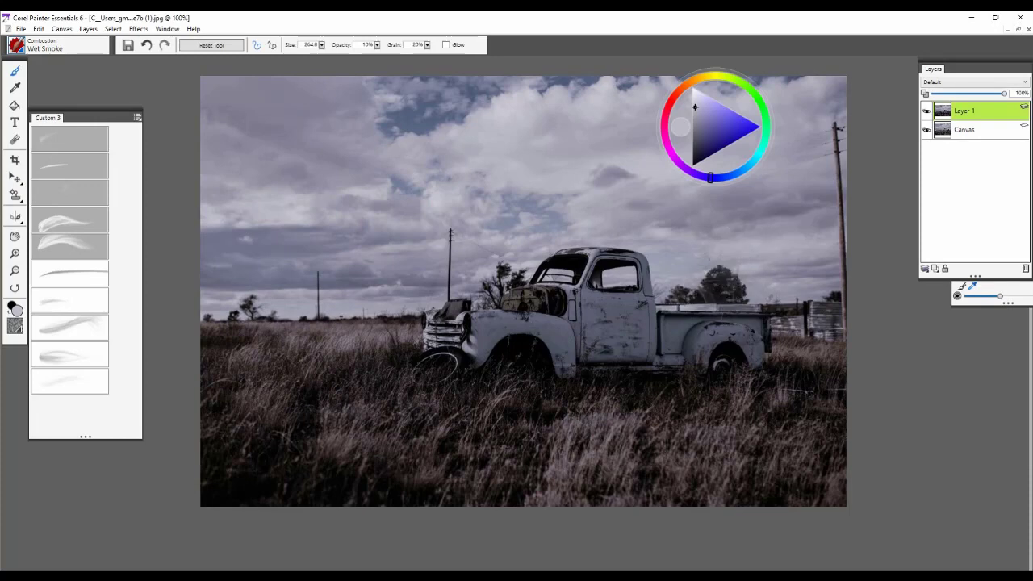
pyautogui.click(721, 277)
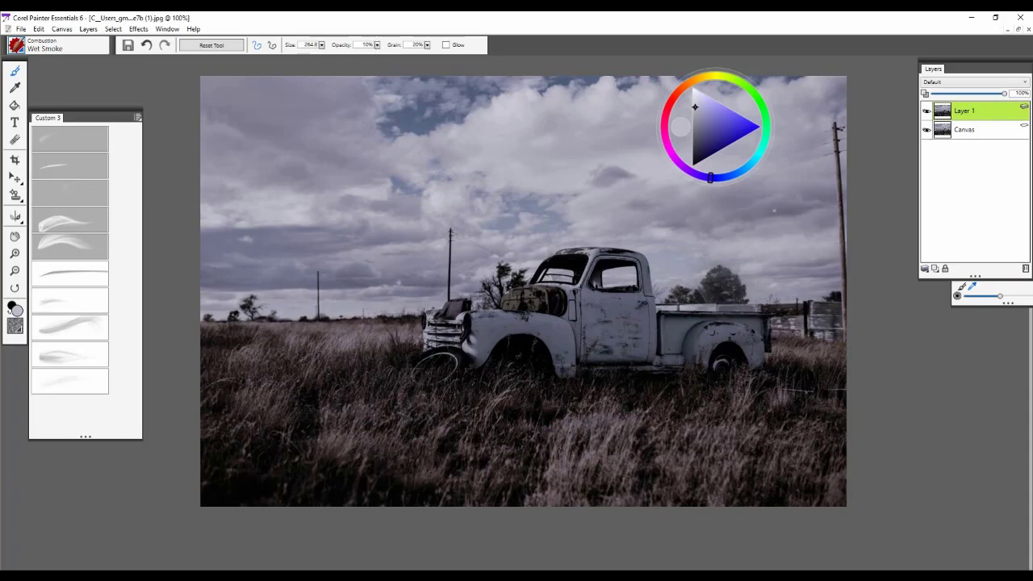
# - Paint Wet Smoke haze over the small tree and engine at the front of the truck, undoing unwanted strokes
pyautogui.click(557, 233)
pyautogui.hotkey('ctrl', 'z')
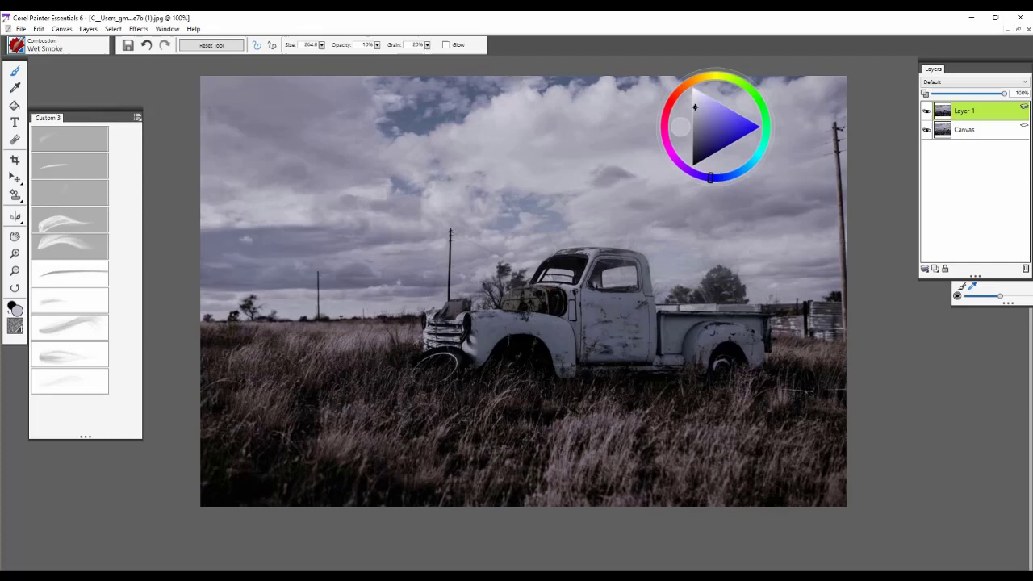
pyautogui.click(539, 232)
pyautogui.hotkey('ctrl', 'z')
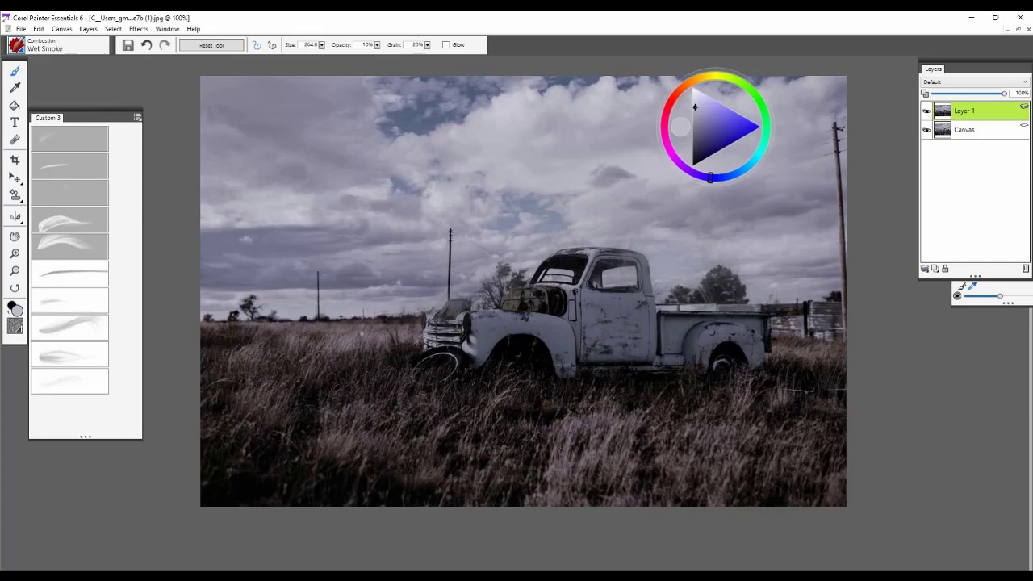
# - Paint Wet Smoke haze over the wooden fence and rear truck bed, undoing unwanted strokes
pyautogui.click(813, 342)
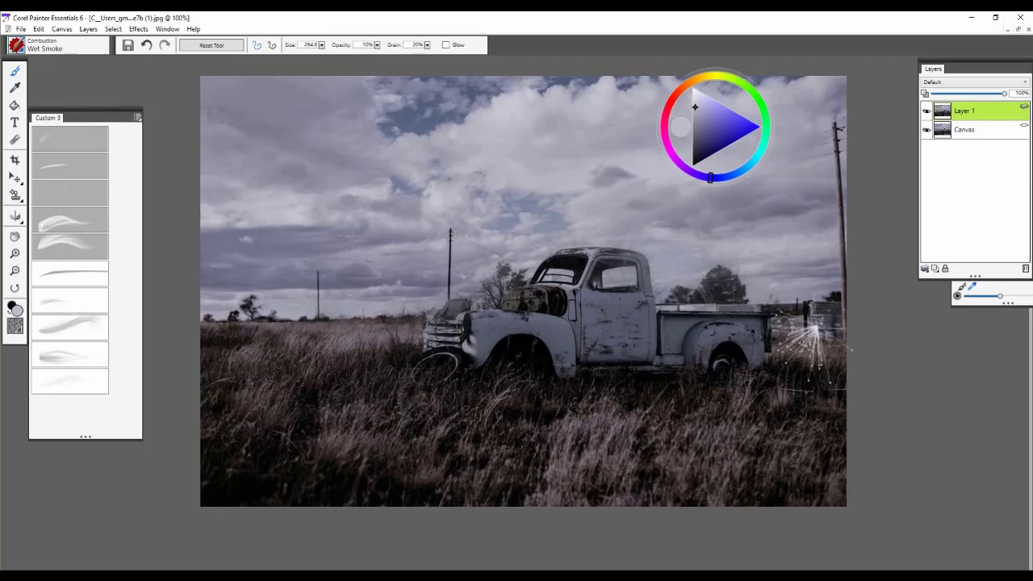
pyautogui.click(814, 303)
pyautogui.click(794, 302)
pyautogui.hotkey('ctrl', 'z')
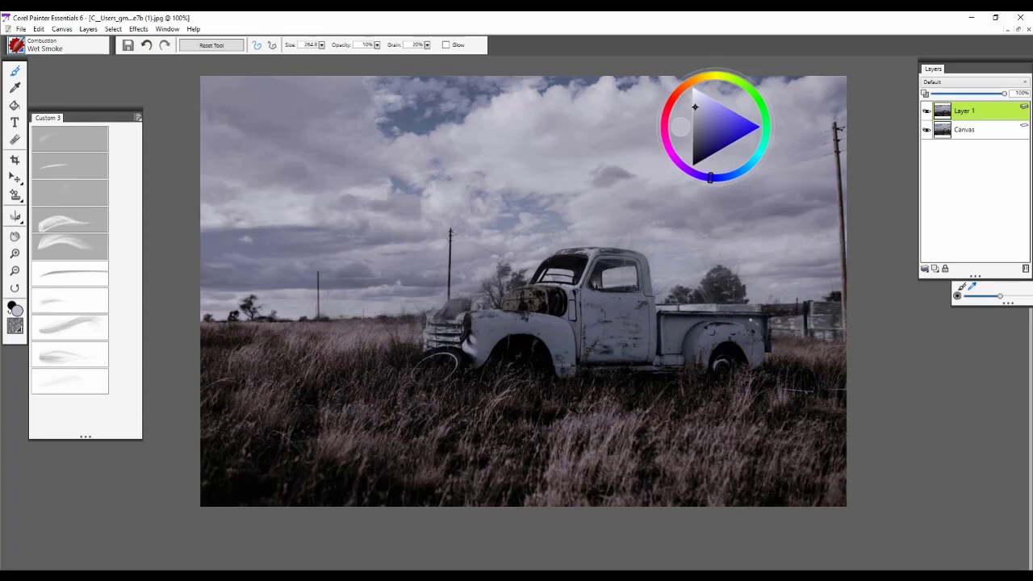
pyautogui.click(791, 326)
pyautogui.hotkey('ctrl', 'z')
pyautogui.hotkey('ctrl', 'z')
pyautogui.moveTo(781, 284)
pyautogui.mouseDown()
pyautogui.moveTo(741, 312)
pyautogui.moveTo(747, 275)
pyautogui.moveTo(711, 292)
pyautogui.moveTo(744, 249)
pyautogui.mouseUp()
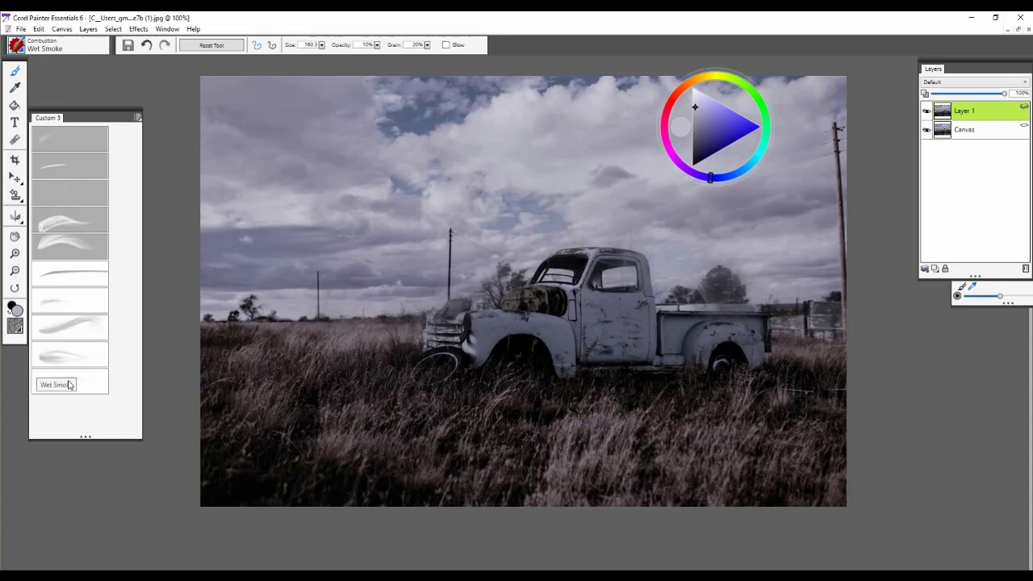
# - Switch to the Thin Smoke brush, sample gray from the truck's body, and try a smoke wisp rising off the hood
pyautogui.click(70, 379)
pyautogui.moveTo(420, 323)
pyautogui.mouseDown()
pyautogui.moveTo(376, 247)
pyautogui.moveTo(395, 272)
pyautogui.mouseUp()
pyautogui.hotkey('ctrl', 'z')
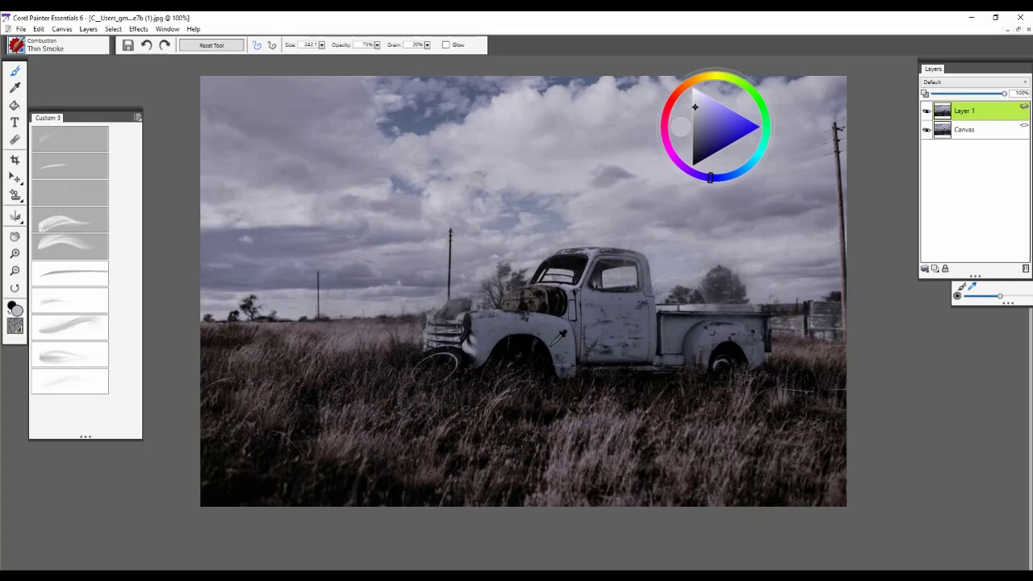
pyautogui.keyDown('alt'); pyautogui.click(474, 347); pyautogui.keyUp('alt')
pyautogui.moveTo(474, 319)
pyautogui.mouseDown()
pyautogui.moveTo(460, 347)
pyautogui.moveTo(488, 296)
pyautogui.mouseUp()
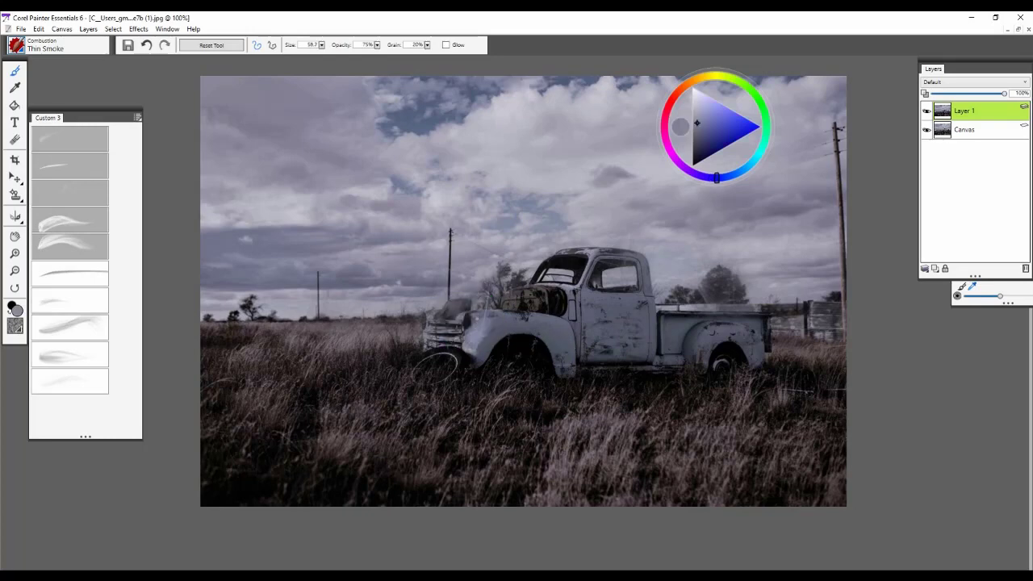
pyautogui.hotkey('ctrl', 'z')
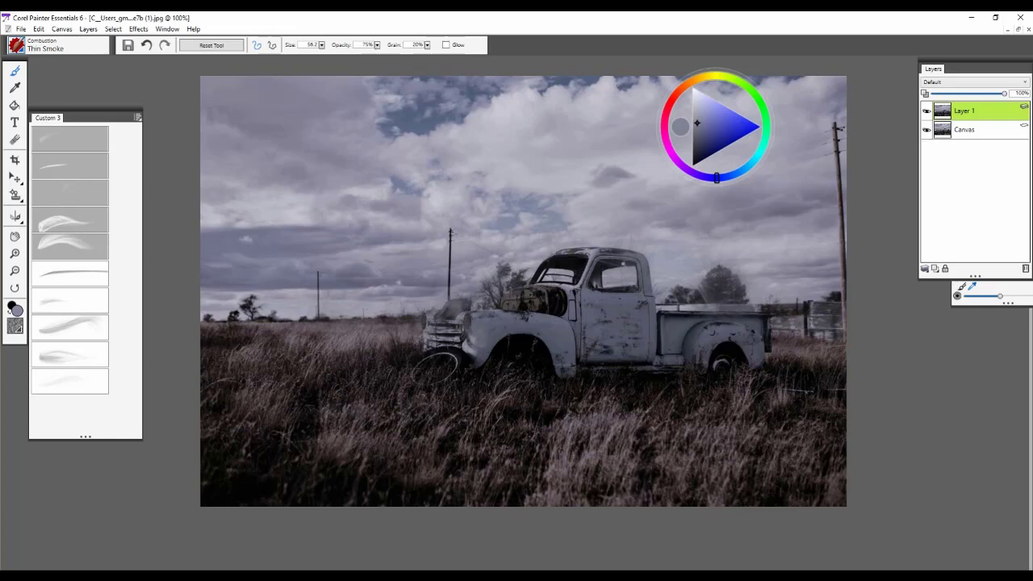
# - Sample gray from the truck bed and paint Thin Smoke over the small tree between the cab and bed, adjusting the brush size
pyautogui.moveTo(677, 258)
pyautogui.keyDown('ctrl'); pyautogui.keyDown('alt'); pyautogui.mouseDown()
pyautogui.moveTo(730, 329)
pyautogui.moveTo(702, 231)
pyautogui.mouseUp(); pyautogui.keyUp('alt'); pyautogui.keyUp('ctrl')
pyautogui.keyDown('alt'); pyautogui.click(693, 317); pyautogui.keyUp('alt')
pyautogui.hotkey('ctrl', 'z')
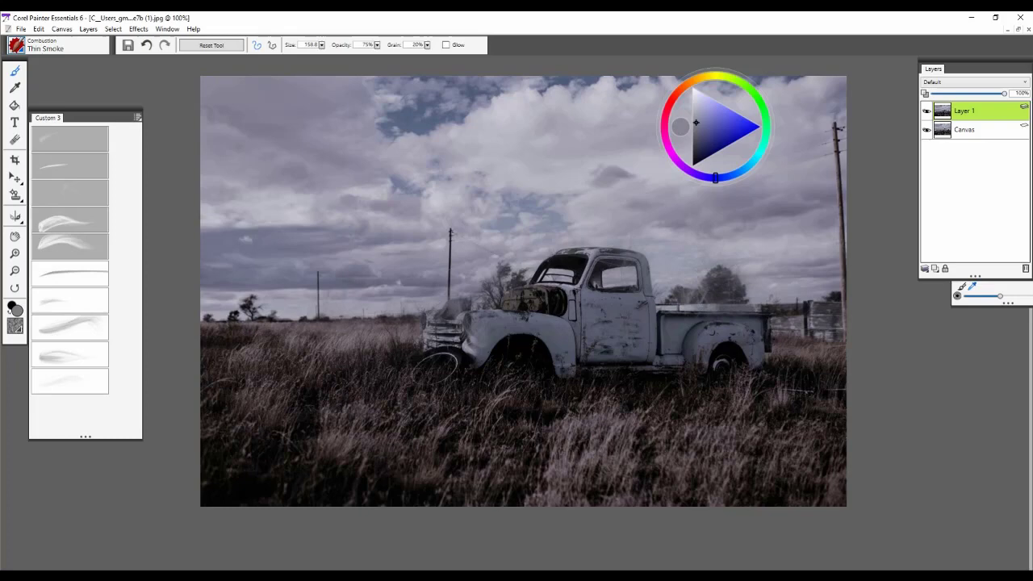
pyautogui.hotkey('ctrl', 'y')
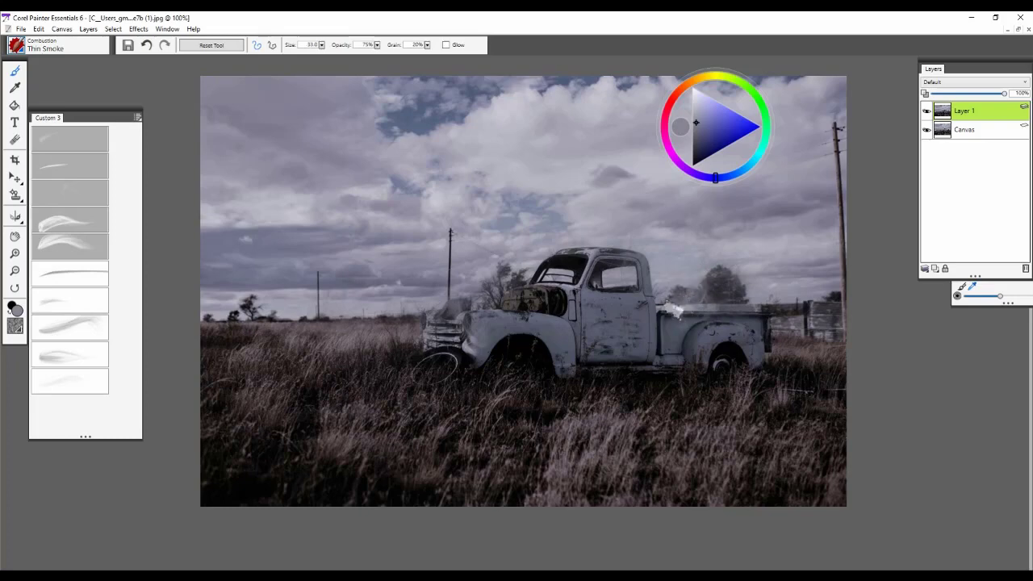
pyautogui.keyDown('ctrl'); pyautogui.keyDown('alt'); pyautogui.moveTo(689, 279); pyautogui.dragTo(702, 286); pyautogui.keyUp('alt'); pyautogui.keyUp('ctrl')
pyautogui.press(']')
pyautogui.press(']')
pyautogui.press(']')
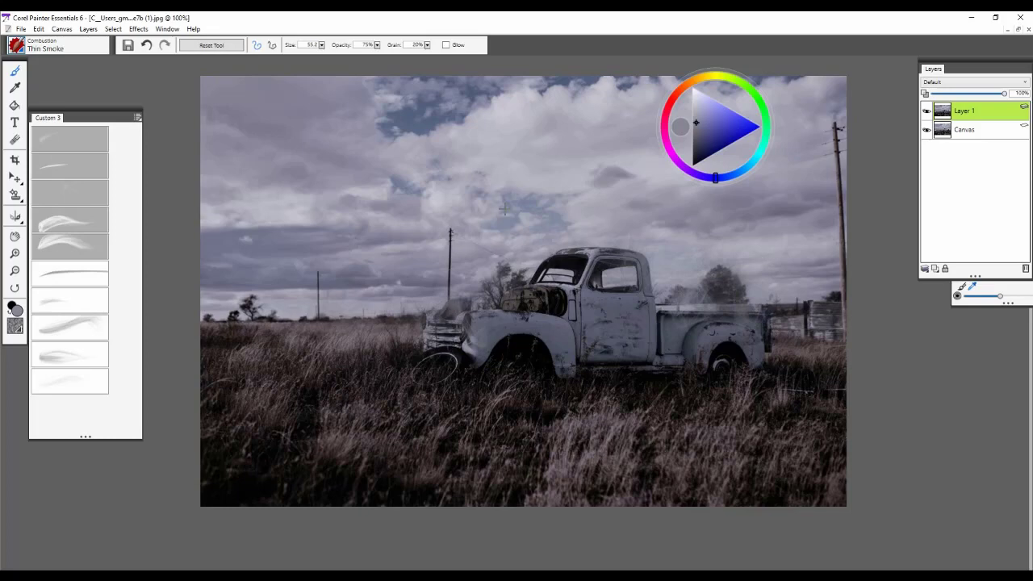
# - Sample the pale cloud color and paint fine Thin Smoke wisps above the cab roof and truck bed with a small brush
pyautogui.press(']')
pyautogui.press(']')
pyautogui.press(']')
pyautogui.press(']')
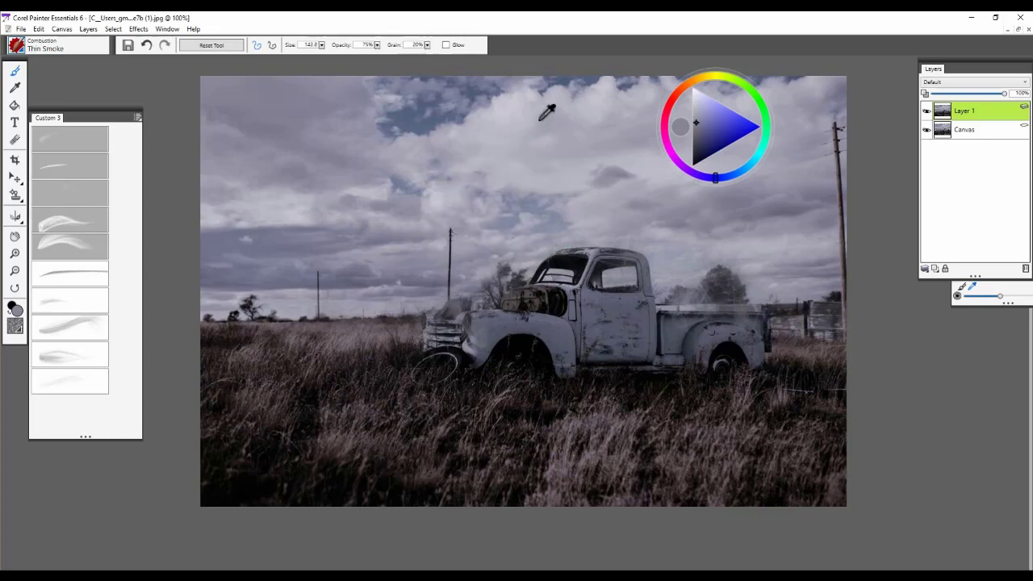
pyautogui.keyDown('alt'); pyautogui.click(540, 120); pyautogui.keyUp('alt')
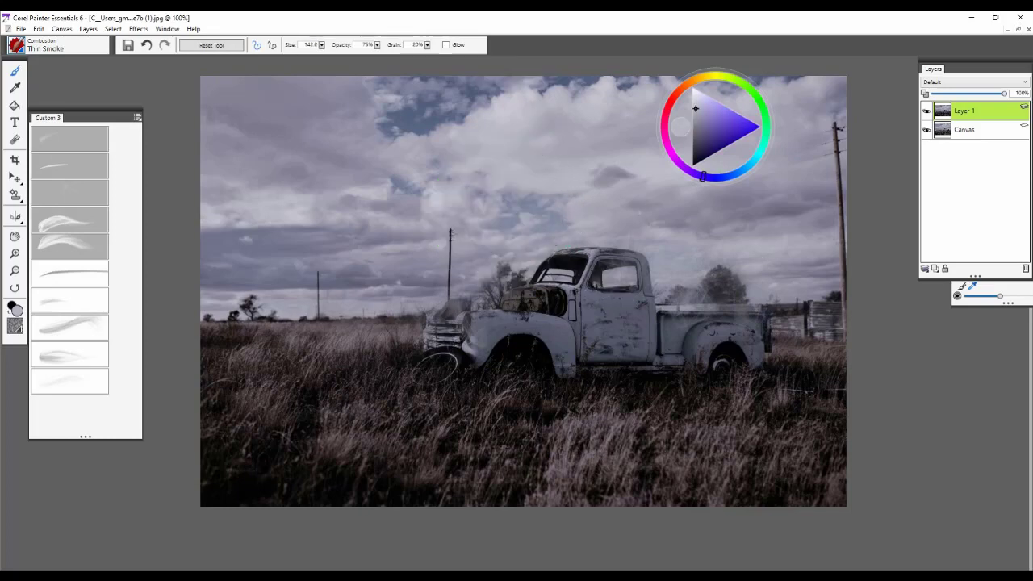
pyautogui.hotkey('ctrl', 'z')
pyautogui.click(598, 255)
pyautogui.moveTo(598, 240); pyautogui.dragTo(600, 251)
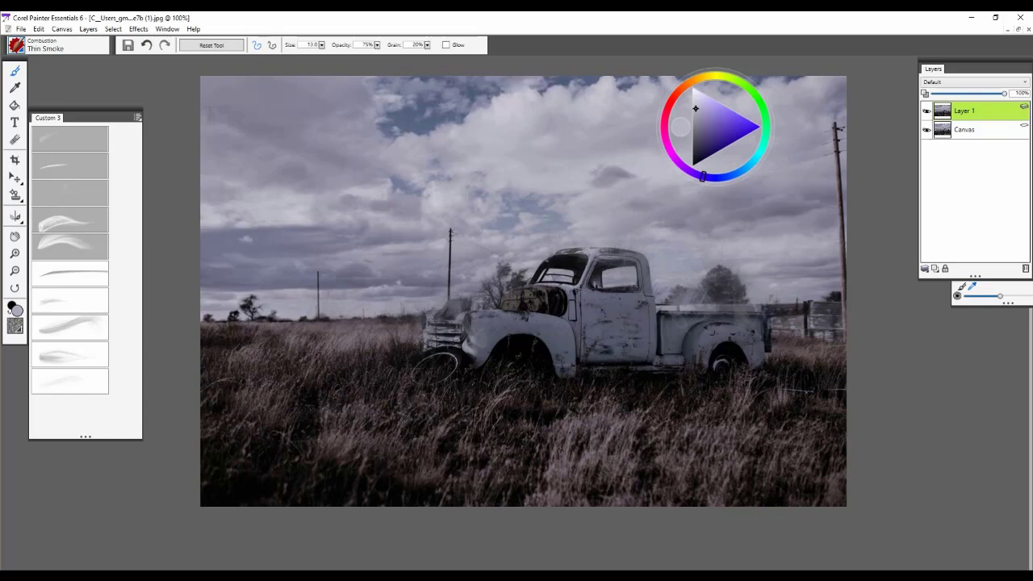
pyautogui.press(']')
pyautogui.press(']')
pyautogui.press(']')
pyautogui.press(']')
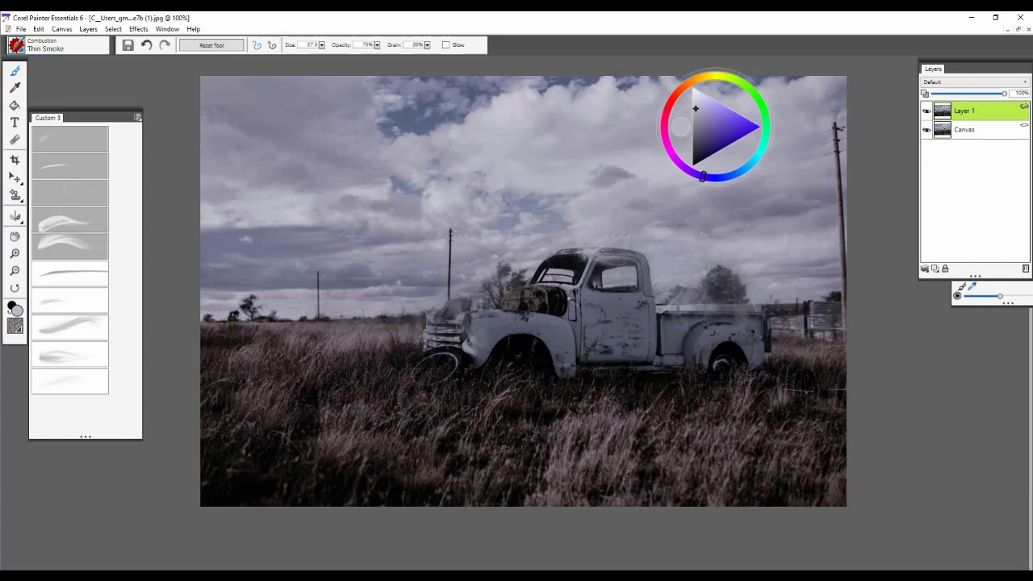
# - Select the Smother brush, sample gray from the clouds, and paint broad haze across the sky, undoing unwanted strokes
pyautogui.click(80, 339)
pyautogui.moveTo(451, 107)
pyautogui.mouseDown()
pyautogui.moveTo(482, 252)
pyautogui.moveTo(469, 194)
pyautogui.mouseUp()
pyautogui.keyDown('alt'); pyautogui.click(319, 103); pyautogui.keyUp('alt')
pyautogui.moveTo(387, 122)
pyautogui.mouseDown()
pyautogui.moveTo(498, 147)
pyautogui.moveTo(440, 161)
pyautogui.moveTo(517, 121)
pyautogui.mouseUp()
pyautogui.hotkey('ctrl', 'z')
pyautogui.moveTo(421, 121); pyautogui.dragTo(457, 158)
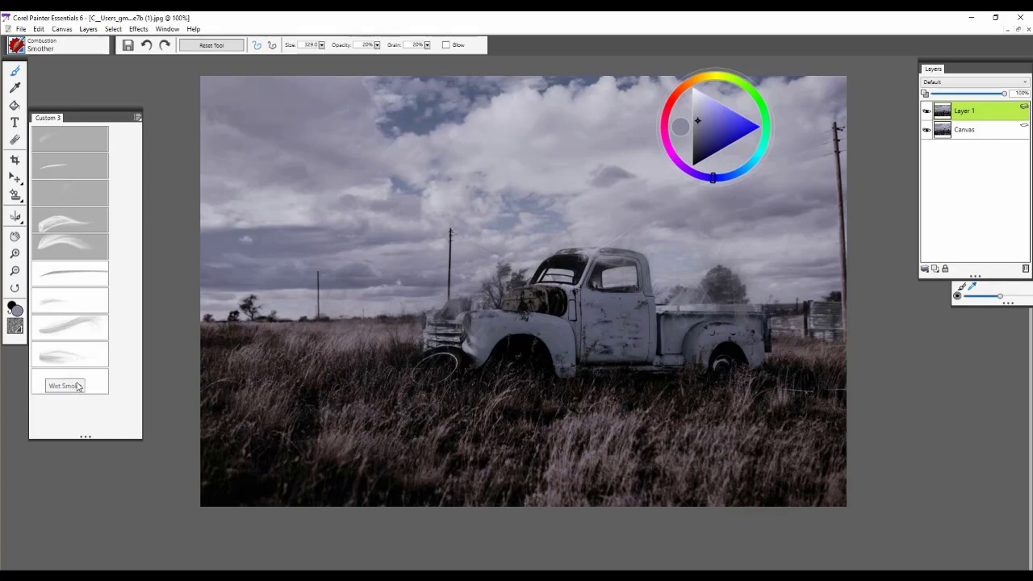
pyautogui.moveTo(390, 202); pyautogui.dragTo(530, 151)
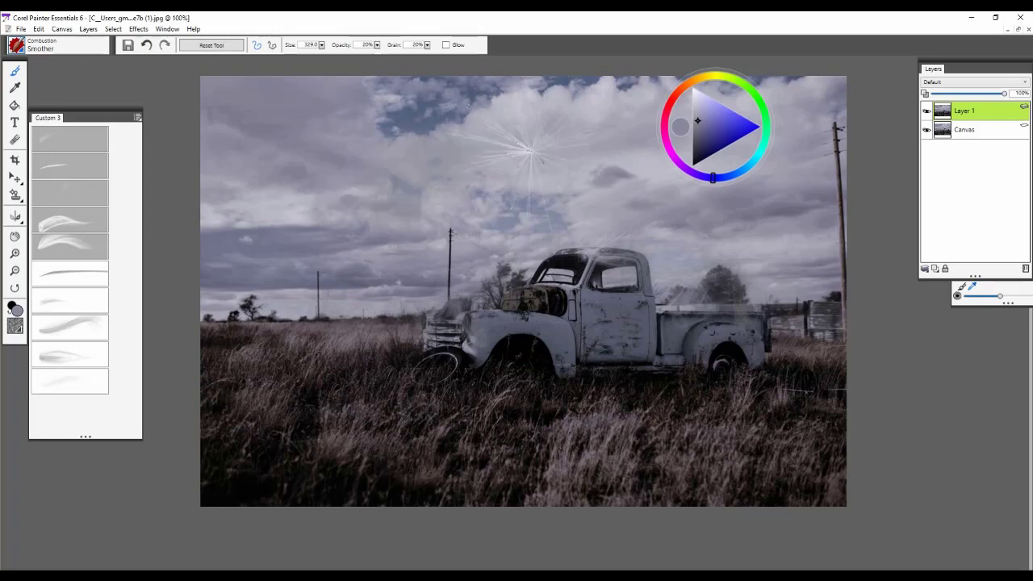
pyautogui.hotkey('ctrl', 'z')
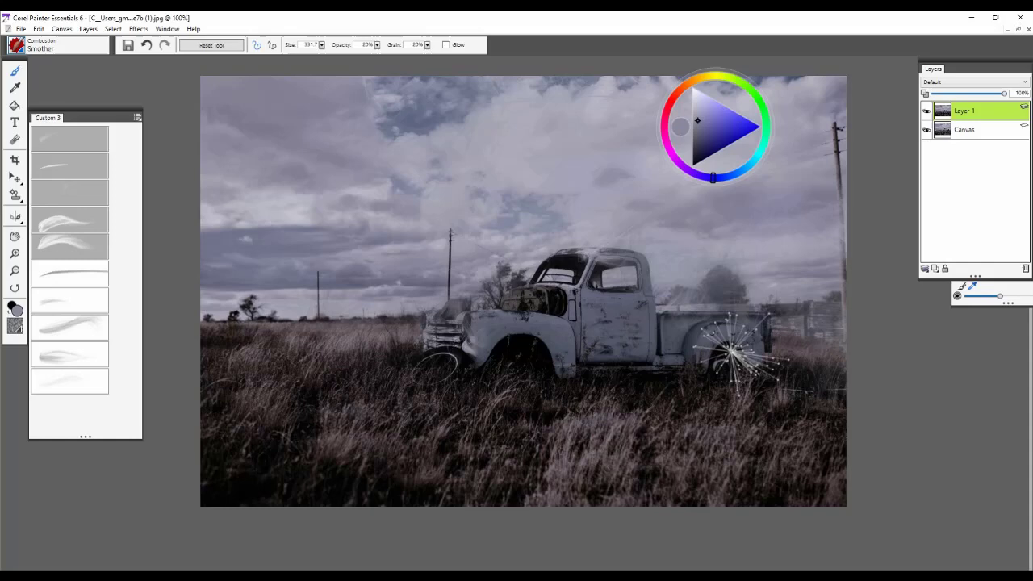
# - Try painting gray Smother haze over the grass beside the truck's rear wheel and fence
pyautogui.moveTo(733, 352); pyautogui.dragTo(775, 376)
pyautogui.moveTo(806, 320)
pyautogui.mouseDown()
pyautogui.moveTo(807, 365)
pyautogui.moveTo(797, 370)
pyautogui.mouseUp()
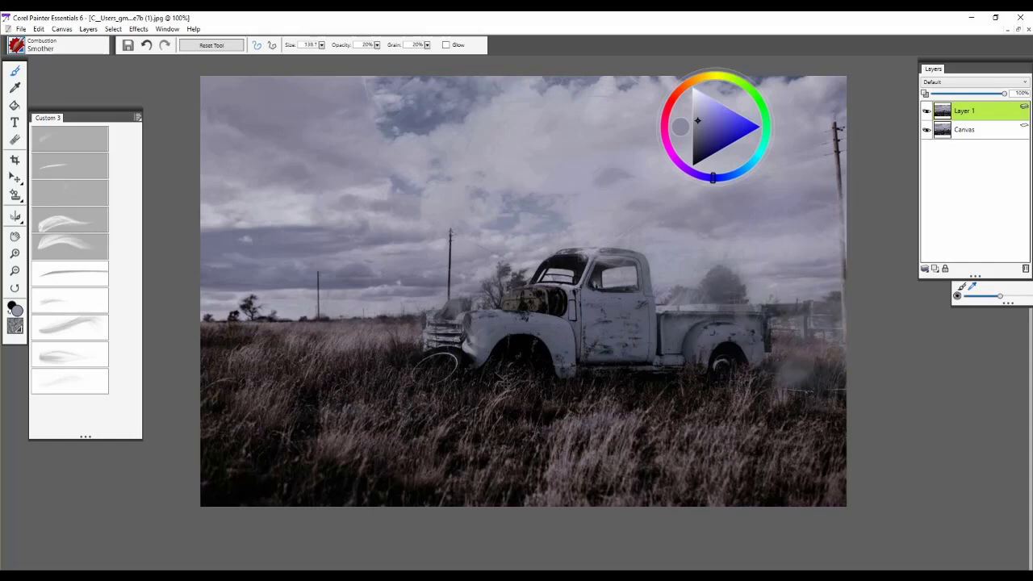
pyautogui.hotkey('ctrl', 'z')
# - Sample black from the front wheel well and paint dark Smother smoke around the front wheel, grass ahead, and behind the rear wheel
pyautogui.keyDown('alt'); pyautogui.click(528, 352); pyautogui.keyUp('alt')
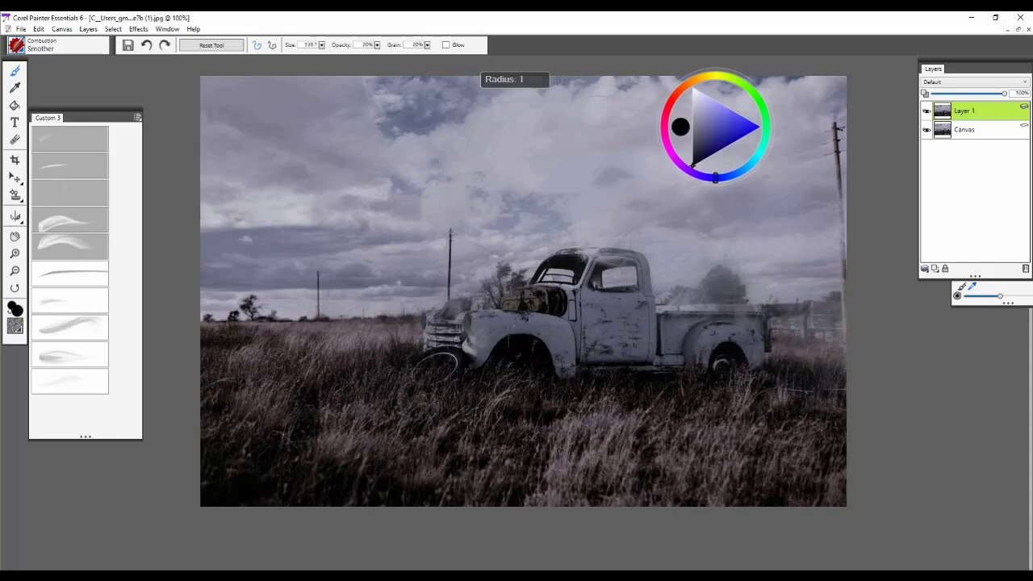
pyautogui.press(']')
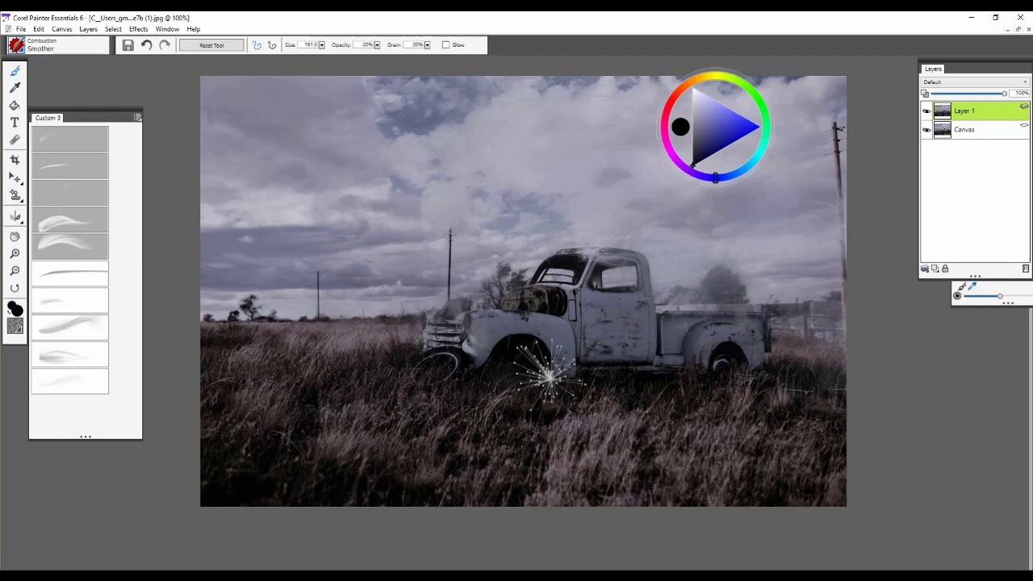
pyautogui.moveTo(550, 377); pyautogui.dragTo(503, 396)
pyautogui.moveTo(477, 360); pyautogui.dragTo(436, 378)
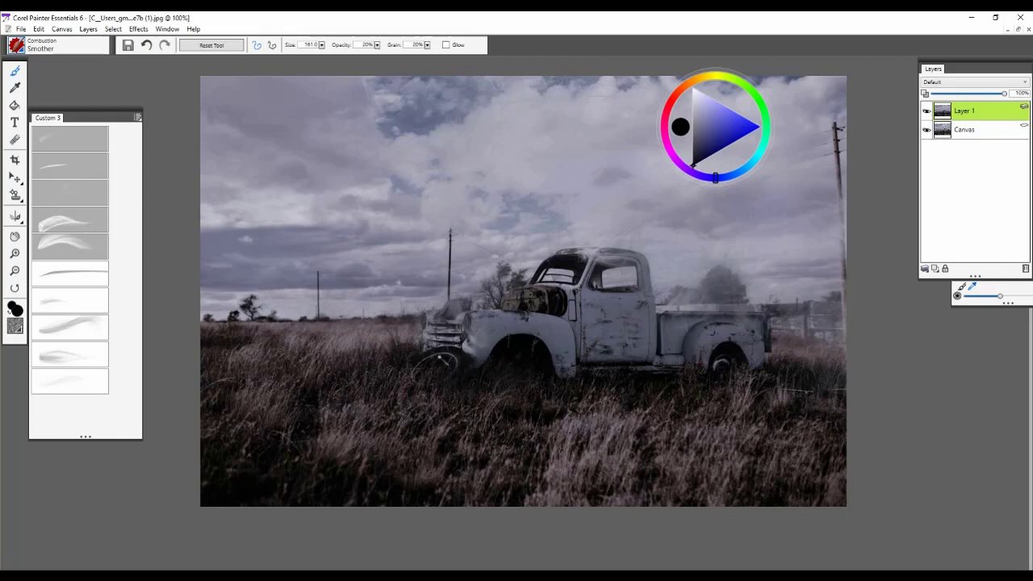
pyautogui.press(']')
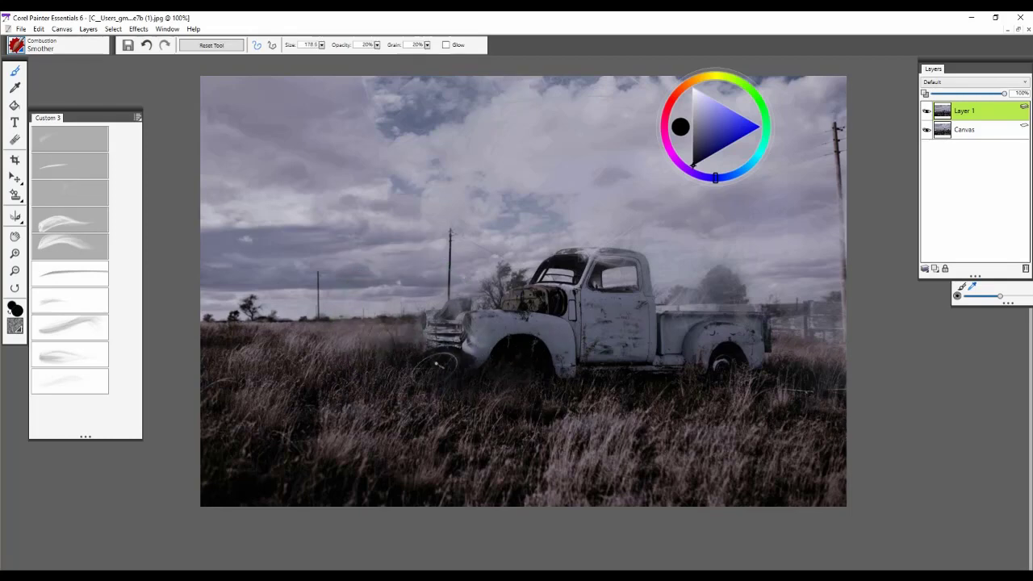
pyautogui.moveTo(437, 365)
pyautogui.mouseDown()
pyautogui.moveTo(363, 353)
pyautogui.moveTo(290, 361)
pyautogui.moveTo(346, 347)
pyautogui.moveTo(311, 348)
pyautogui.mouseUp()
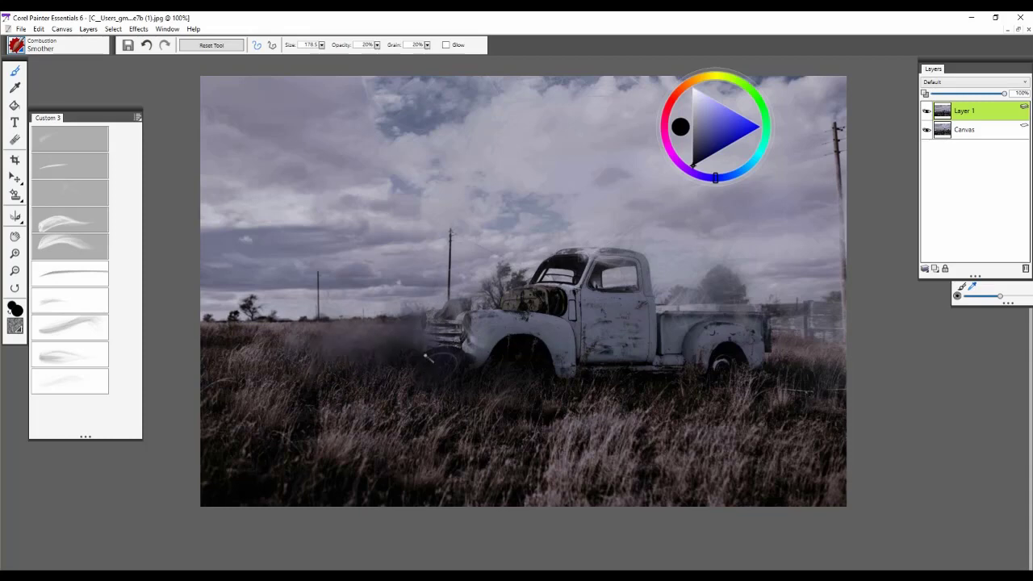
pyautogui.moveTo(777, 377)
pyautogui.mouseDown()
pyautogui.moveTo(896, 371)
pyautogui.moveTo(829, 357)
pyautogui.moveTo(839, 340)
pyautogui.moveTo(706, 352)
pyautogui.mouseUp()
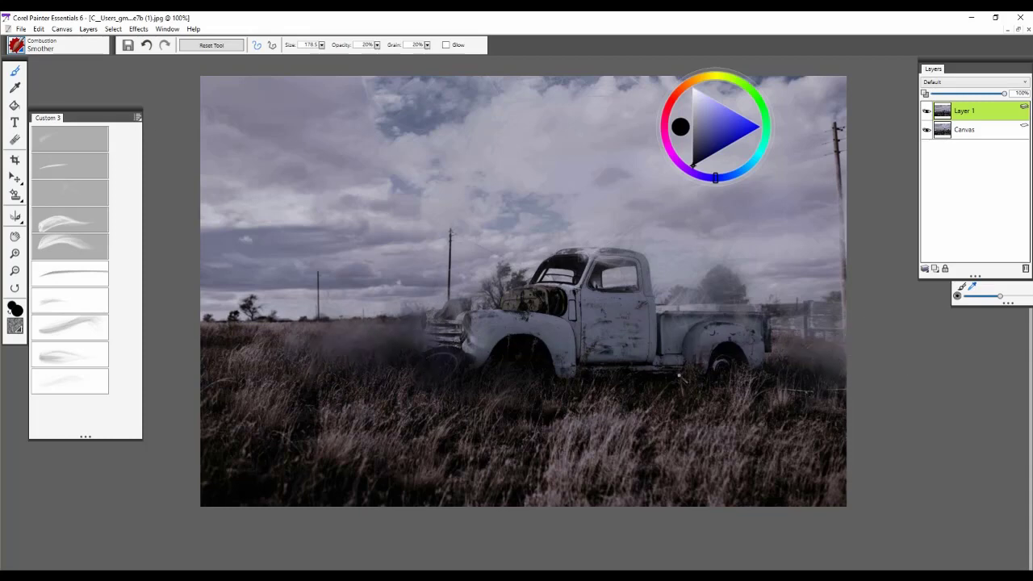
# - Switch to the Smoke Mix brush, enlarge it to about 195, and choose a medium gray color
pyautogui.click(74, 304)
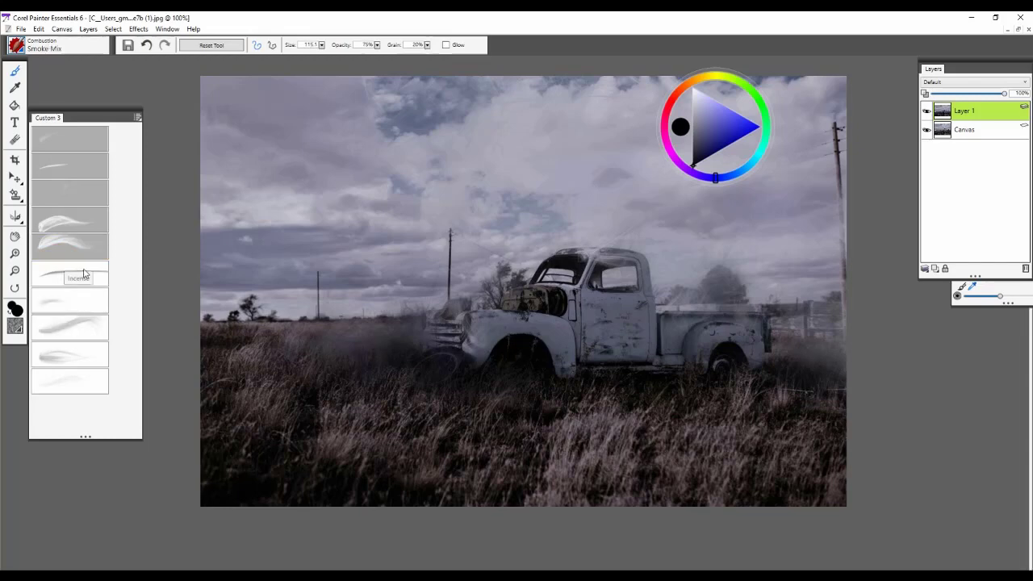
pyautogui.moveTo(489, 303); pyautogui.dragTo(526, 216)
pyautogui.hotkey('ctrl', 'z')
pyautogui.keyDown('ctrl'); pyautogui.keyDown('alt'); pyautogui.moveTo(548, 274); pyautogui.dragTo(538, 199); pyautogui.keyUp('alt'); pyautogui.keyUp('ctrl')
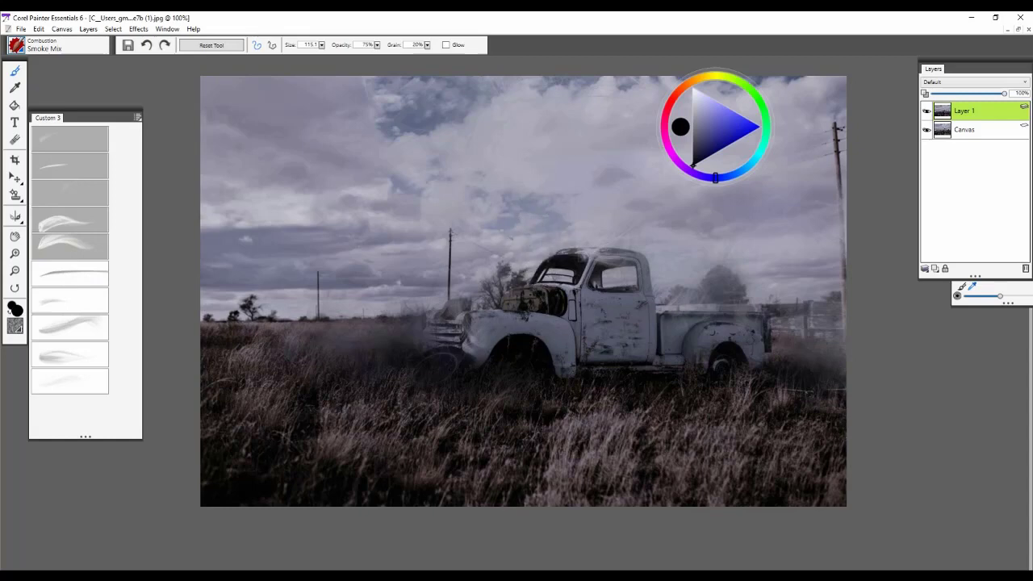
pyautogui.click(698, 124)
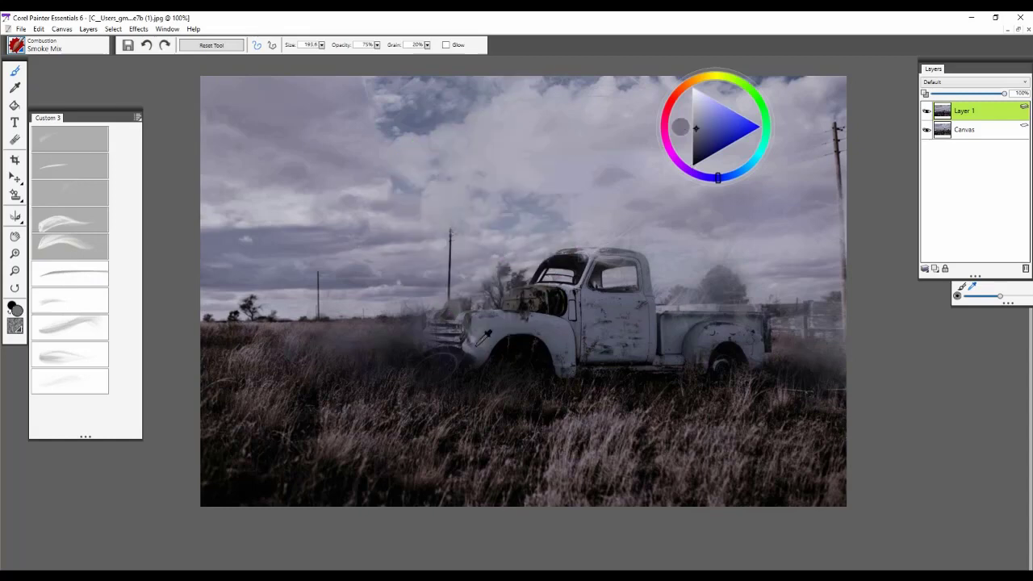
# - Try painting large Smoke Mix plumes rising from the hood and from the grass ahead of the truck
pyautogui.moveTo(482, 339); pyautogui.dragTo(489, 260)
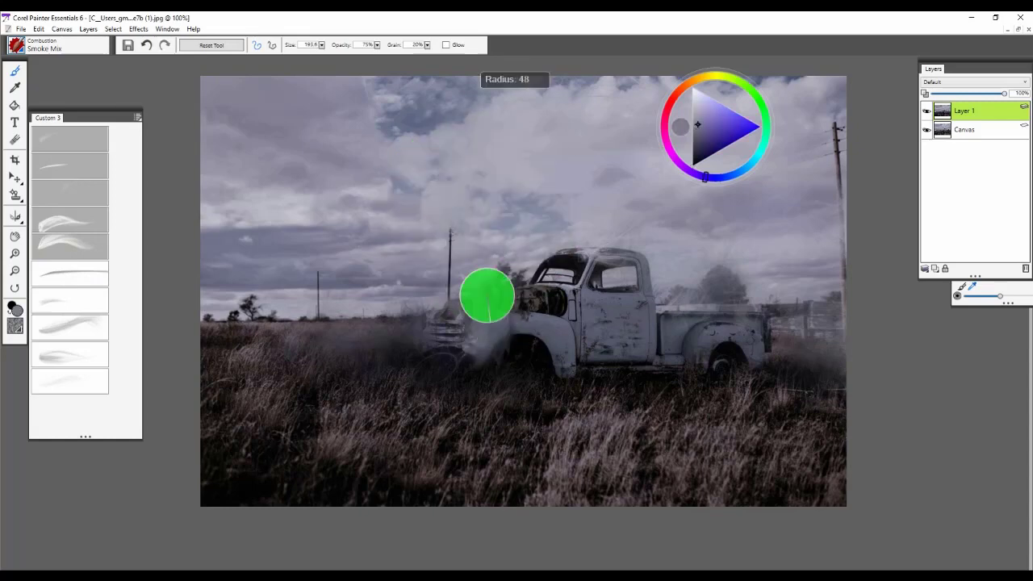
pyautogui.hotkey('ctrl', 'z')
pyautogui.moveTo(334, 300)
pyautogui.keyDown('ctrl'); pyautogui.keyDown('alt'); pyautogui.mouseDown()
pyautogui.moveTo(375, 422)
pyautogui.moveTo(344, 273)
pyautogui.mouseUp(); pyautogui.keyUp('alt'); pyautogui.keyUp('ctrl')
pyautogui.moveTo(323, 329)
pyautogui.mouseDown()
pyautogui.moveTo(295, 306)
pyautogui.moveTo(359, 192)
pyautogui.moveTo(399, 204)
pyautogui.mouseUp()
pyautogui.hotkey('ctrl', 'z')
pyautogui.moveTo(343, 321)
pyautogui.mouseDown()
pyautogui.moveTo(388, 255)
pyautogui.moveTo(371, 142)
pyautogui.mouseUp()
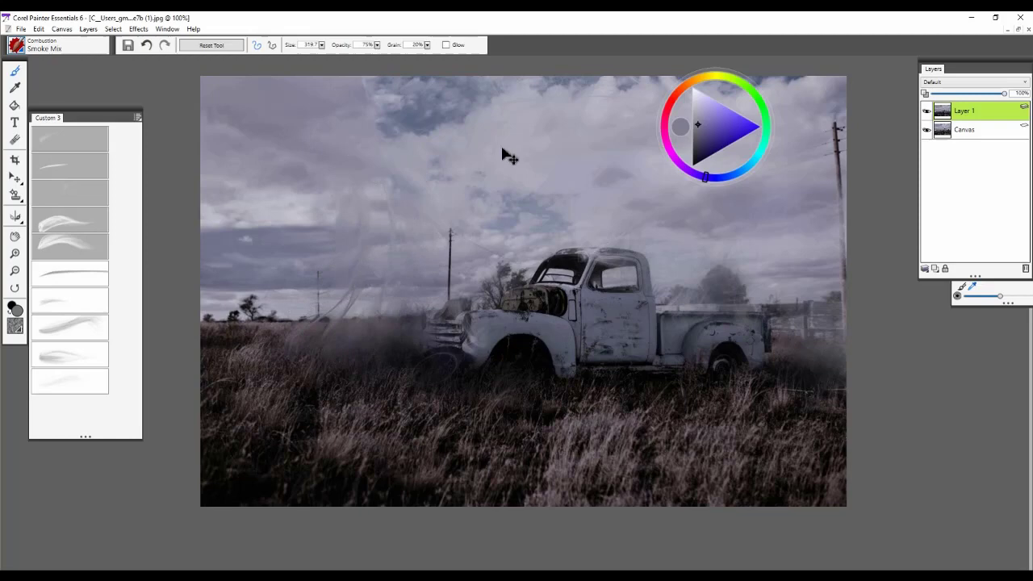
pyautogui.hotkey('ctrl', 'z')
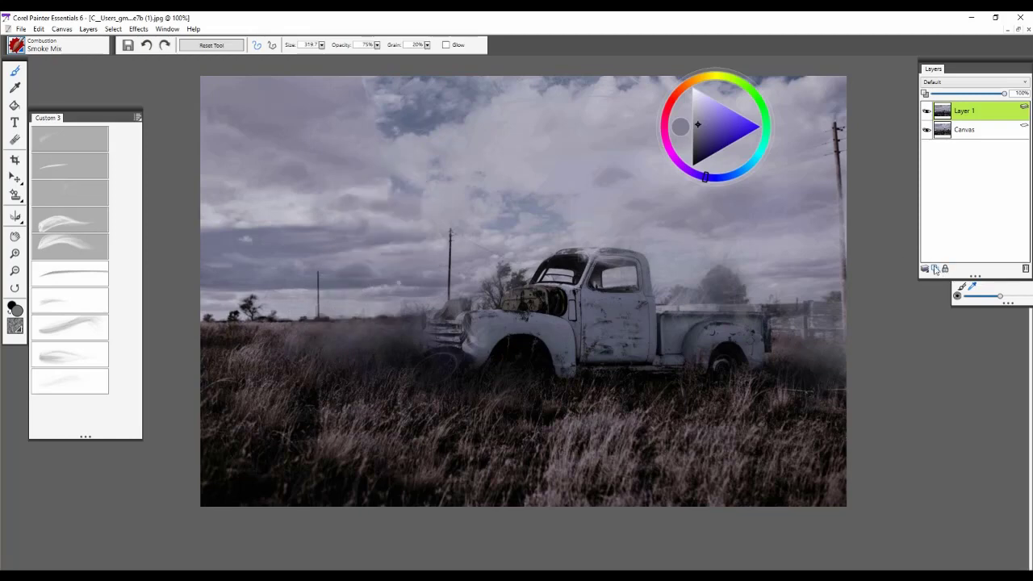
# - Try painting a Smoke Mix plume rising from the hood on a new layer, and delete that layer
pyautogui.click(935, 268)
pyautogui.moveTo(485, 303)
pyautogui.mouseDown()
pyautogui.moveTo(525, 93)
pyautogui.moveTo(549, 121)
pyautogui.mouseUp()
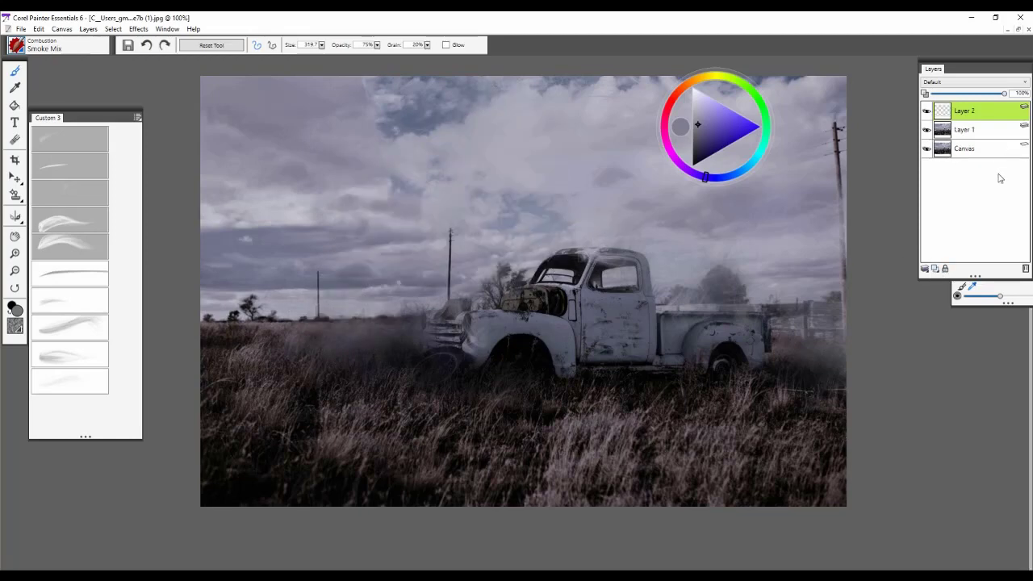
pyautogui.click(1026, 268)
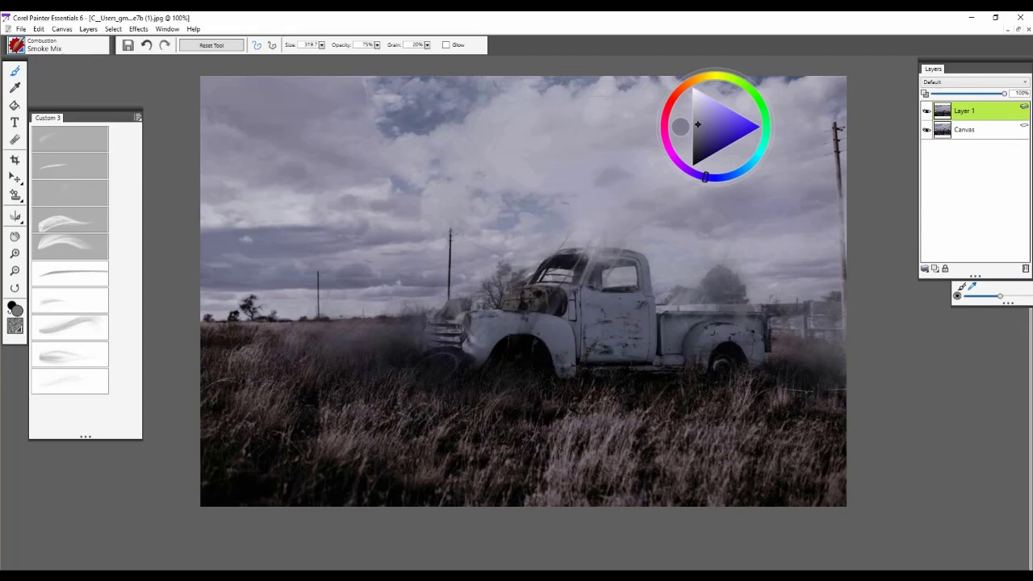
# - Paint a Smoke Mix plume rising from the cab roof into the sky, and compare the image with Layer 1 hidden
pyautogui.moveTo(582, 248); pyautogui.dragTo(601, 137)
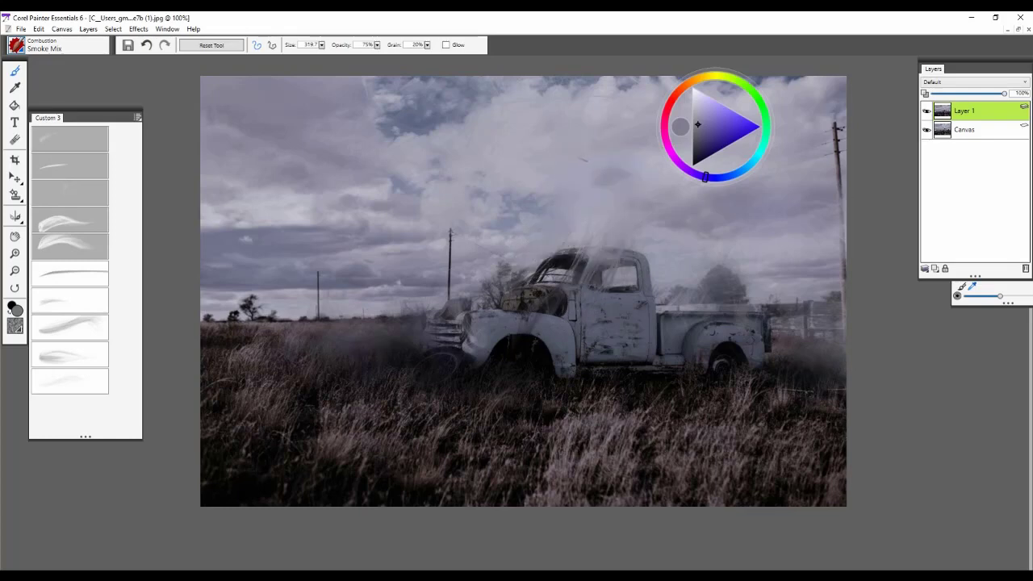
pyautogui.click(926, 111)
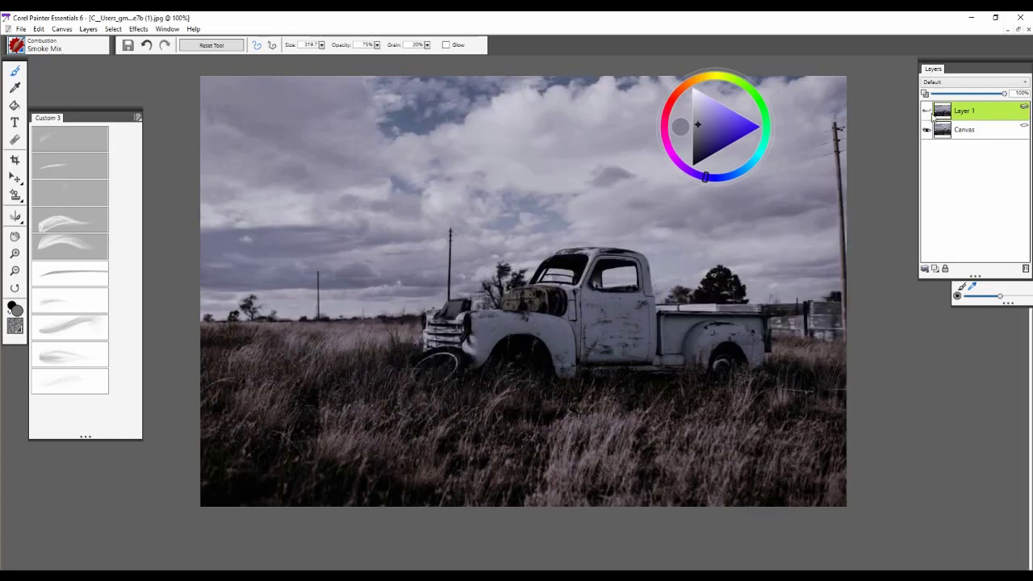
pyautogui.click(926, 111)
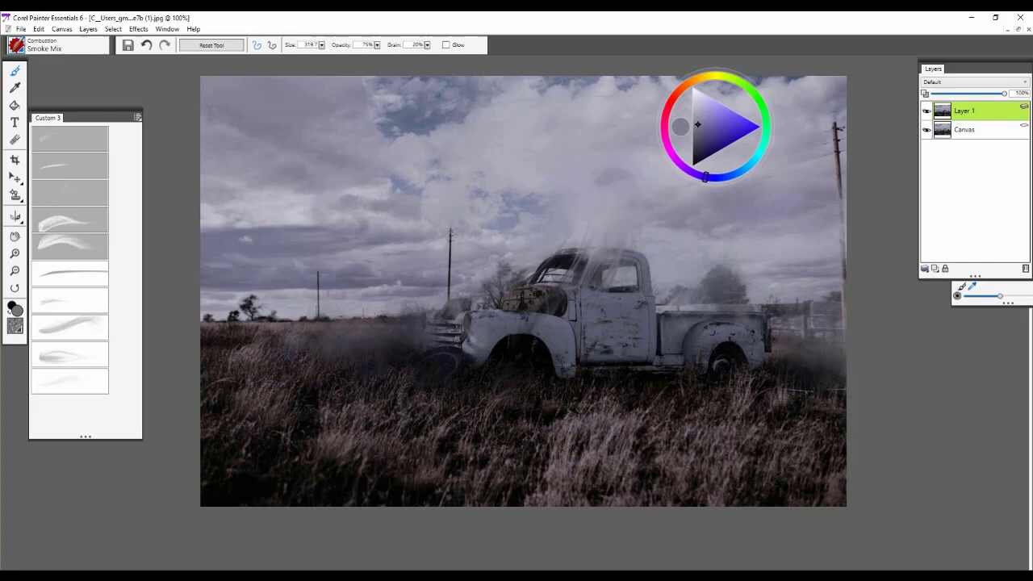
# - Erase excess smoke from the truck's hood, windshield and bed with the Eraser enlarged to about 162
pyautogui.press('n')
pyautogui.click(549, 255)
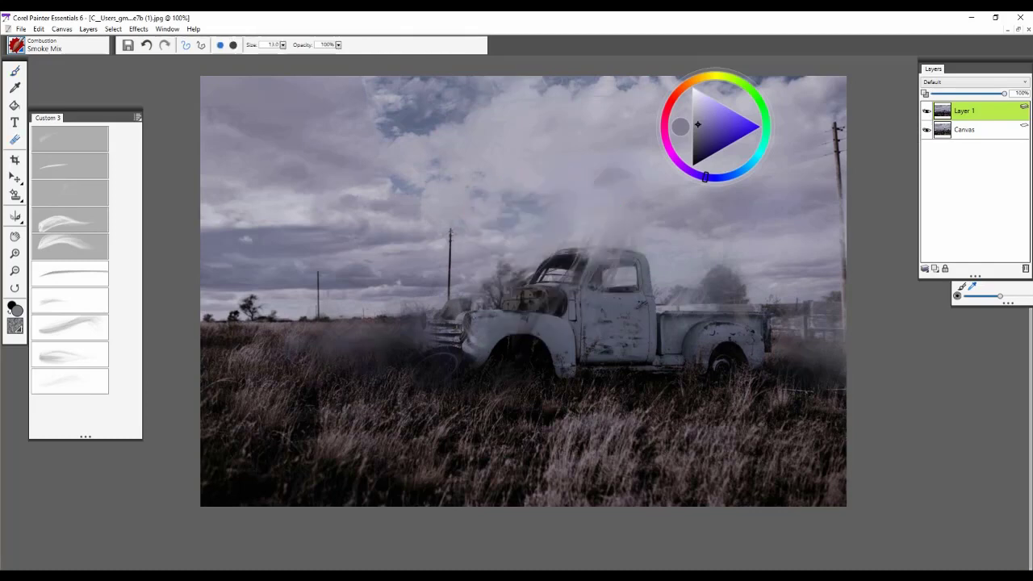
pyautogui.click(554, 295)
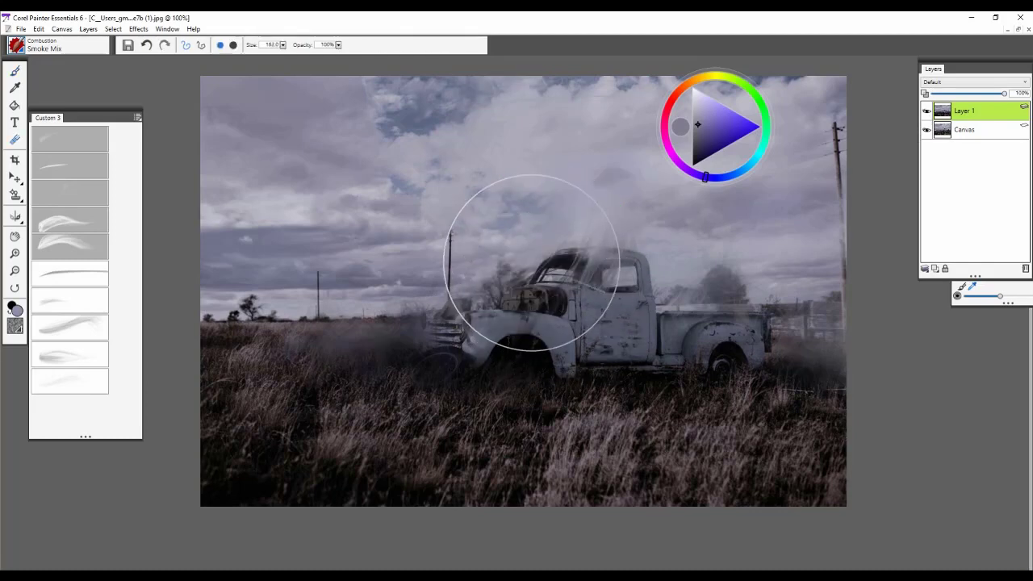
pyautogui.moveTo(521, 261)
pyautogui.mouseDown()
pyautogui.moveTo(598, 270)
pyautogui.moveTo(599, 248)
pyautogui.moveTo(583, 243)
pyautogui.moveTo(565, 267)
pyautogui.moveTo(621, 269)
pyautogui.moveTo(631, 240)
pyautogui.moveTo(553, 337)
pyautogui.moveTo(507, 331)
pyautogui.moveTo(431, 342)
pyautogui.moveTo(441, 347)
pyautogui.moveTo(458, 285)
pyautogui.moveTo(465, 321)
pyautogui.moveTo(506, 362)
pyautogui.moveTo(736, 299)
pyautogui.moveTo(712, 311)
pyautogui.moveTo(677, 306)
pyautogui.moveTo(753, 325)
pyautogui.moveTo(653, 415)
pyautogui.mouseUp()
pyautogui.press('b')
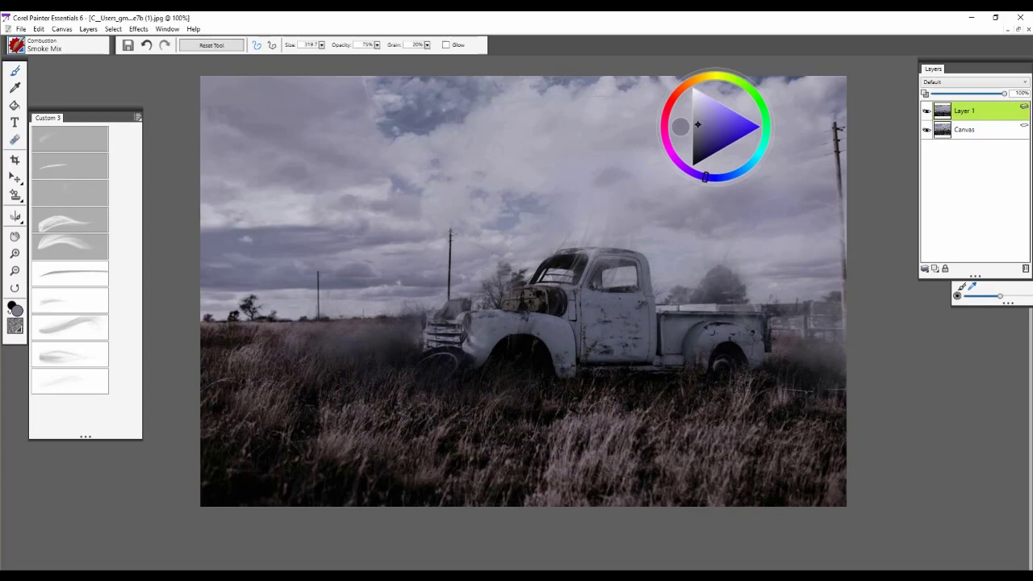
# - Try painting tall Smoke Mix plumes rising from the grass ahead of the truck
pyautogui.click(81, 281)
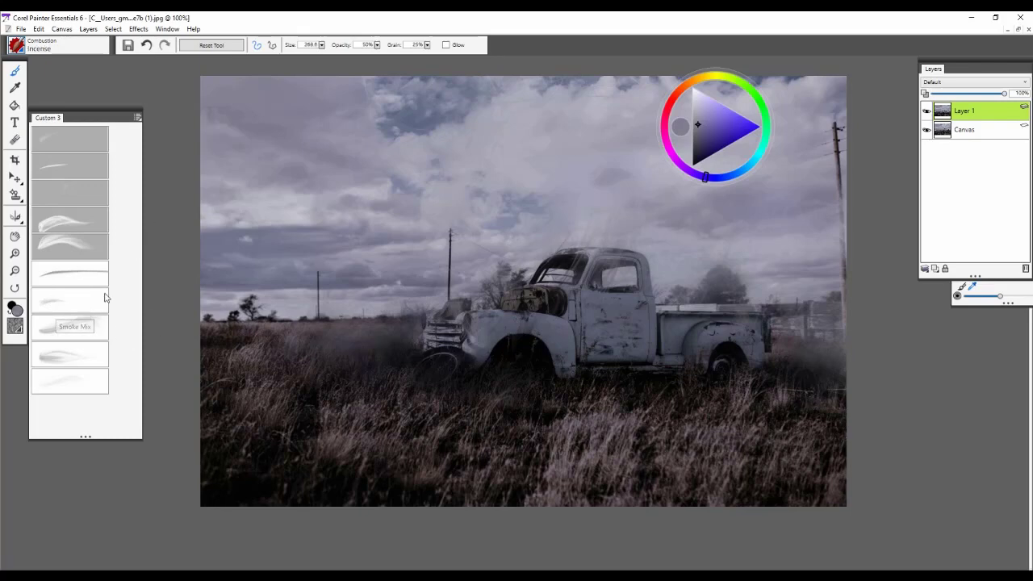
pyautogui.click(71, 326)
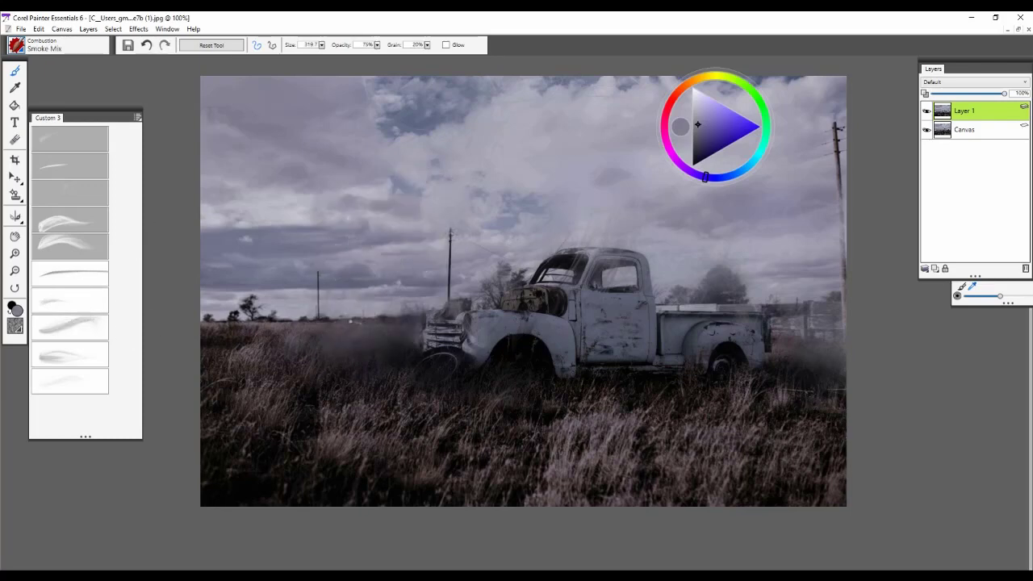
pyautogui.moveTo(356, 347); pyautogui.dragTo(397, 162)
pyautogui.hotkey('ctrl', 'z')
pyautogui.moveTo(346, 343); pyautogui.dragTo(359, 252)
pyautogui.hotkey('ctrl', 'z')
pyautogui.moveTo(322, 325); pyautogui.dragTo(299, 216)
pyautogui.hotkey('ctrl', 'z')
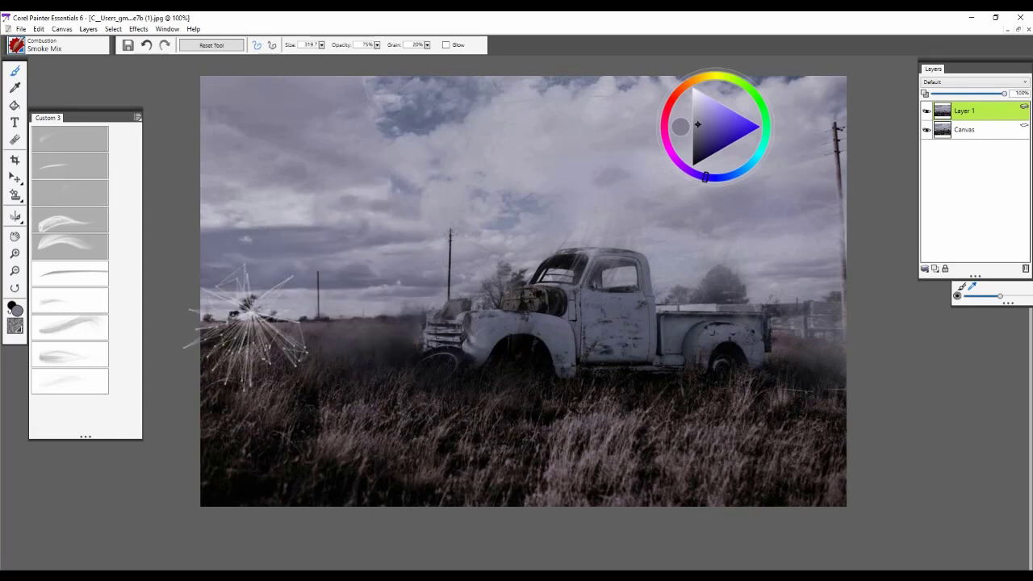
# - Shrink the Smoke Mix brush, paint a small wisp beside the front grille, and compare the image with Layer 1 hidden
pyautogui.moveTo(246, 328); pyautogui.dragTo(280, 328)
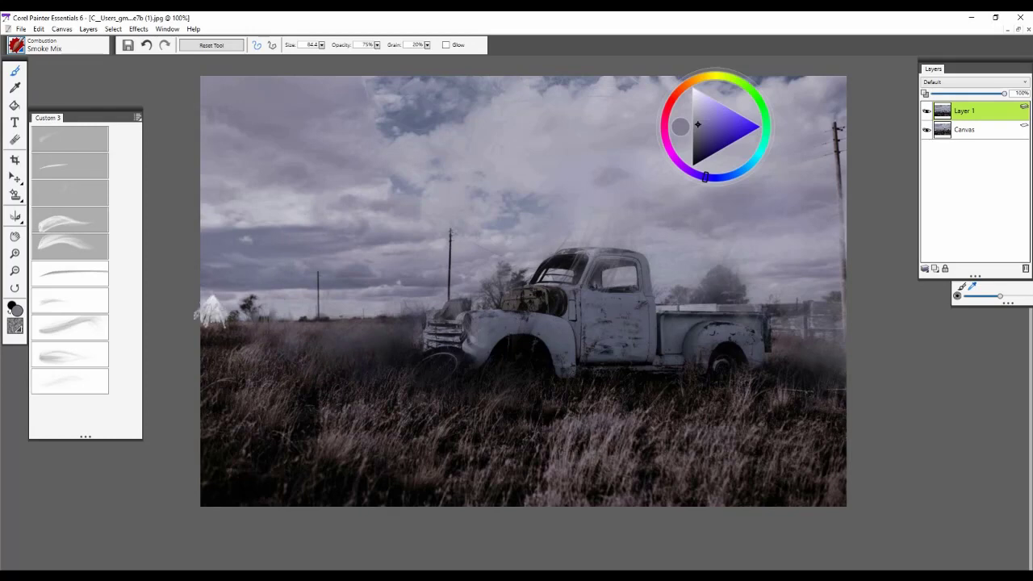
pyautogui.moveTo(421, 339); pyautogui.dragTo(401, 311)
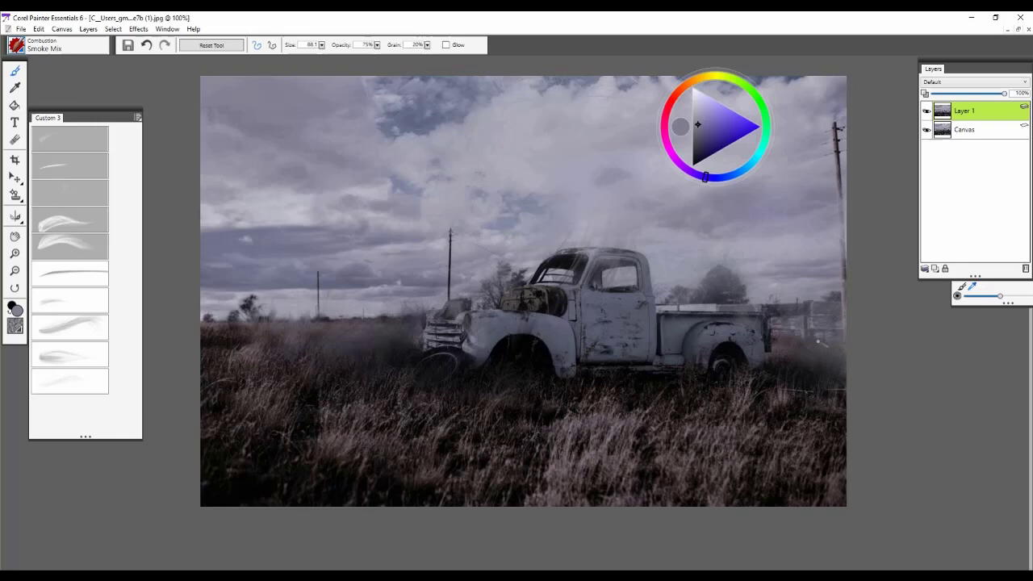
pyautogui.click(927, 112)
pyautogui.click(927, 112)
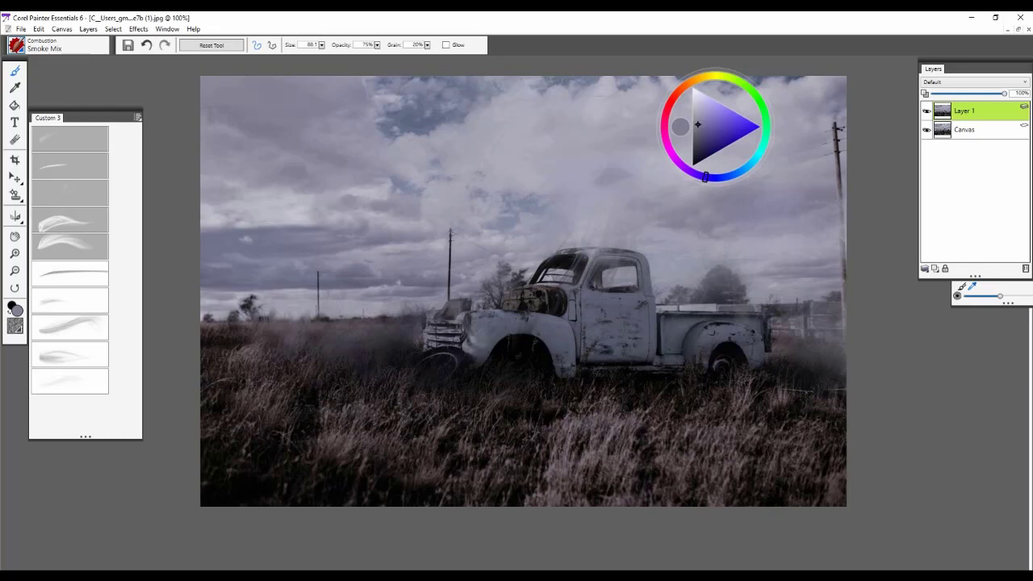
# - Switch to the Incense brush and paint thin curling smoke wisps rising above the hood into the sky
pyautogui.click(61, 277)
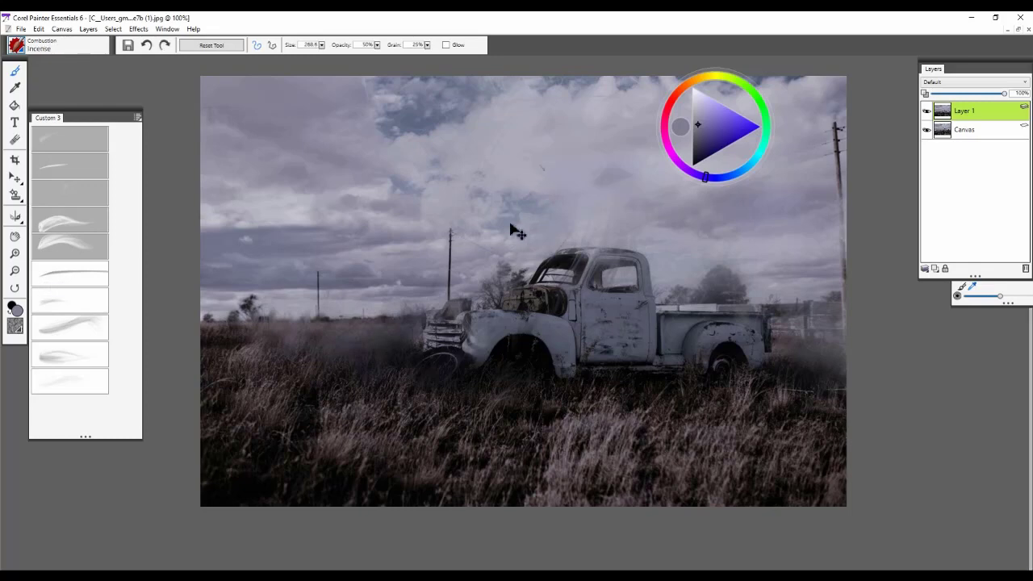
pyautogui.moveTo(517, 228); pyautogui.dragTo(525, 225)
pyautogui.hotkey('ctrl', 'z')
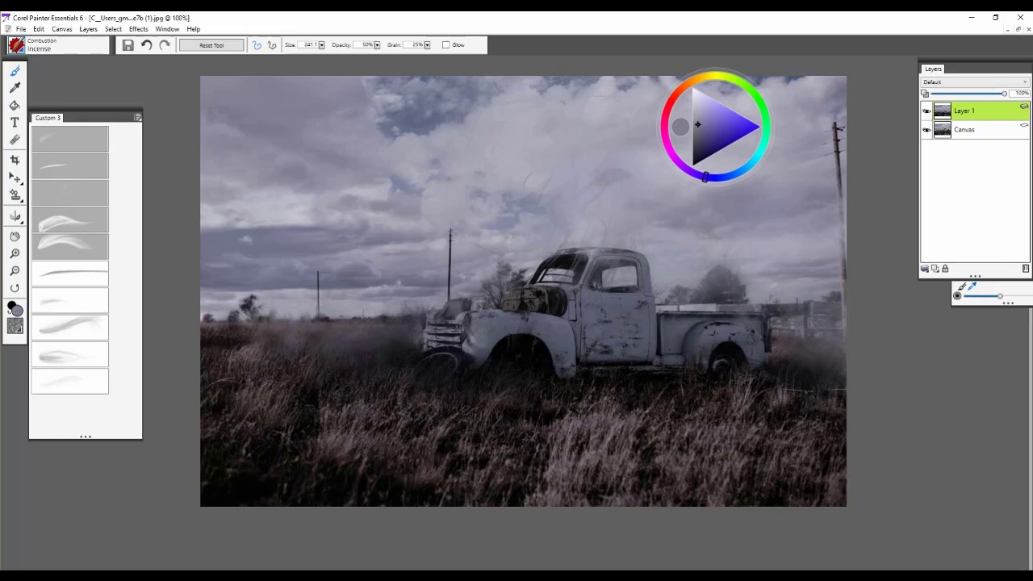
pyautogui.moveTo(485, 298); pyautogui.dragTo(488, 125)
# - Choose the Billowing glow brush and add a copy of the smoky image as a new layer above Layer 1
pyautogui.click(87, 140)
pyautogui.click(88, 28)
pyautogui.click(993, 121)
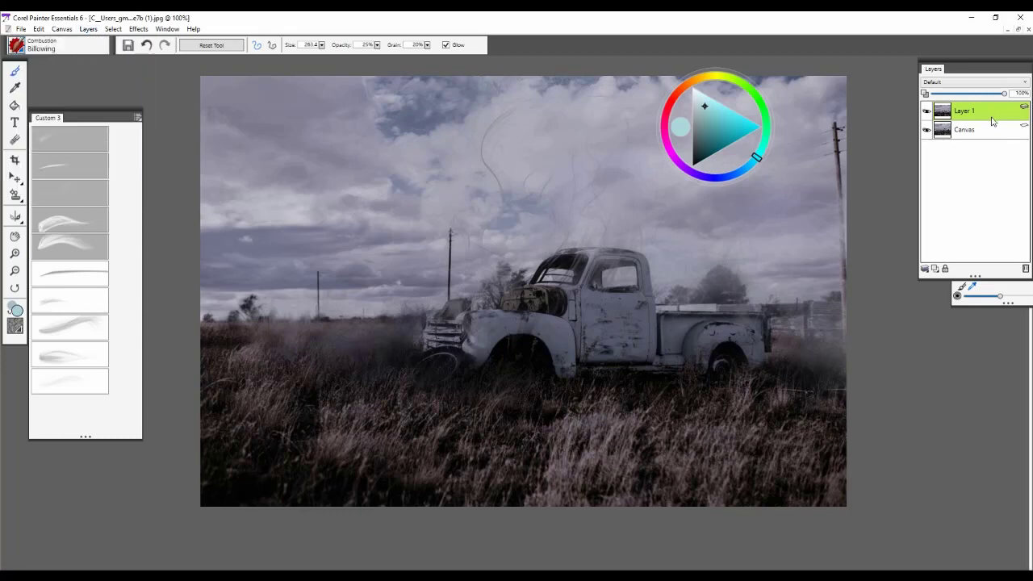
pyautogui.hotkey('ctrl', 'v')
pyautogui.hotkey('ctrl', 'z')
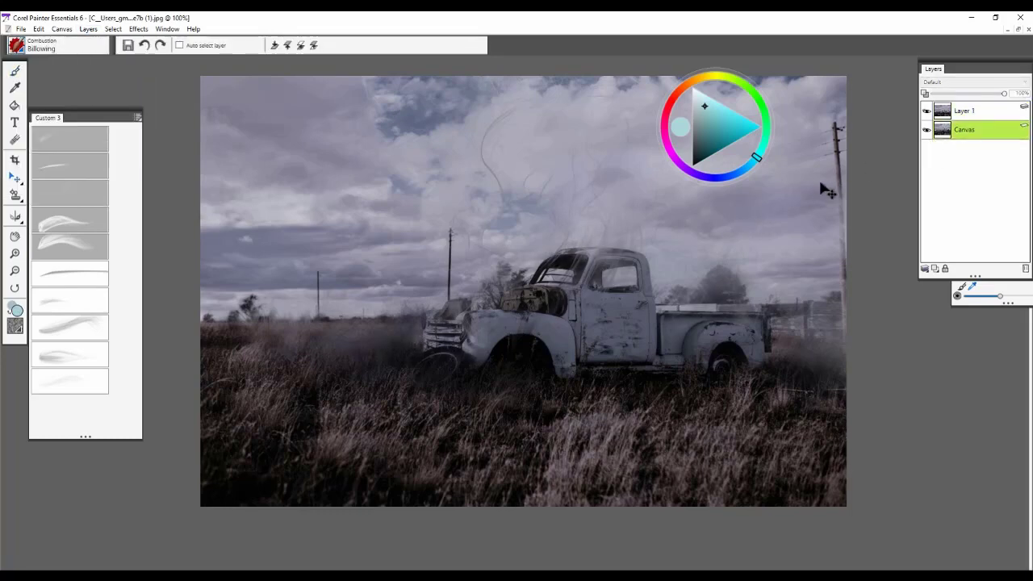
pyautogui.hotkey('ctrl', 'shift', 'n')
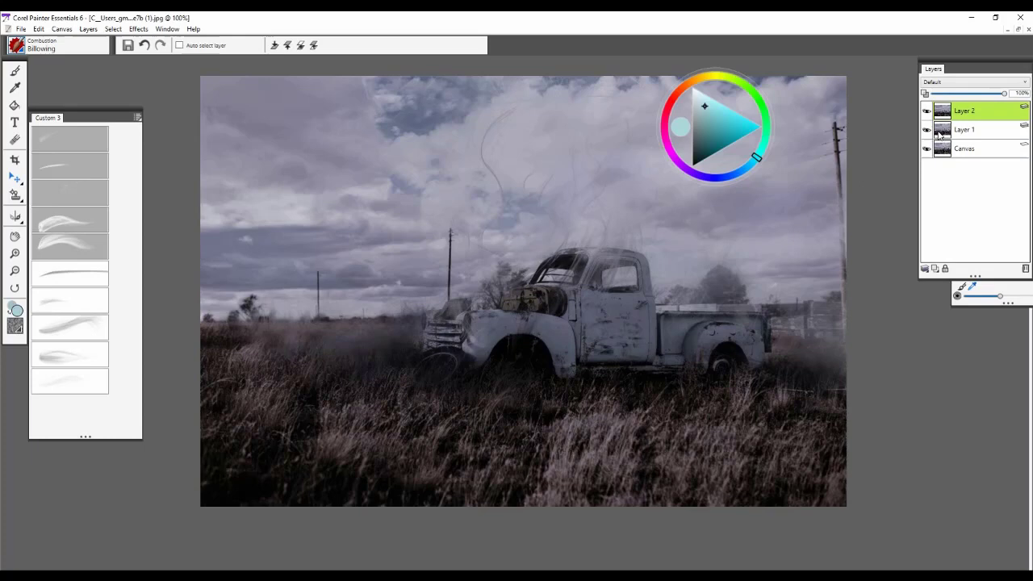
# - Try painting pale cyan Billowing glow strokes over the grass ahead of the truck
pyautogui.press('b')
pyautogui.moveTo(309, 323)
pyautogui.mouseDown()
pyautogui.moveTo(312, 307)
pyautogui.moveTo(377, 241)
pyautogui.mouseUp()
pyautogui.hotkey('ctrl', 'z')
pyautogui.moveTo(303, 363); pyautogui.dragTo(343, 309)
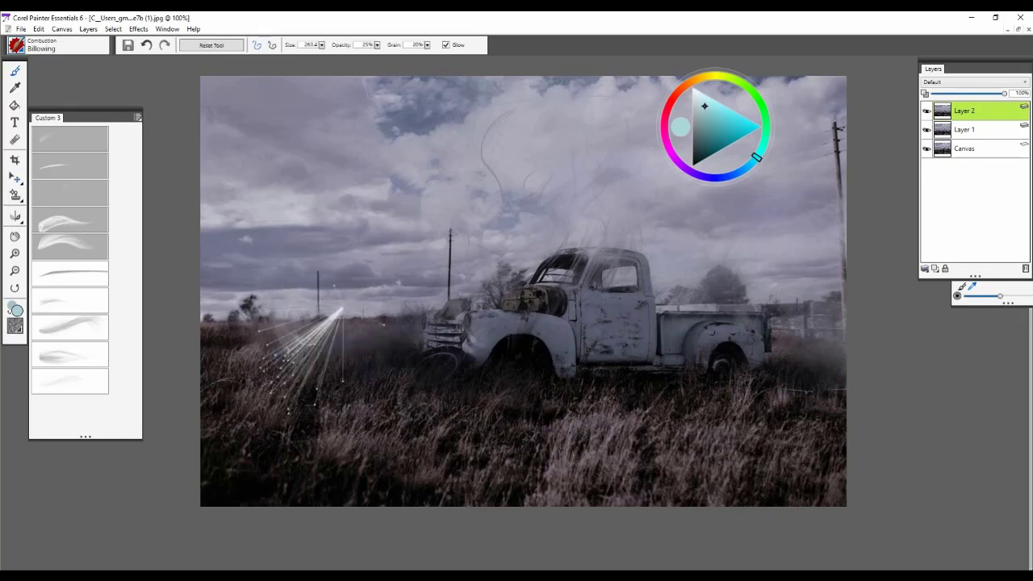
pyautogui.hotkey('ctrl', 'z')
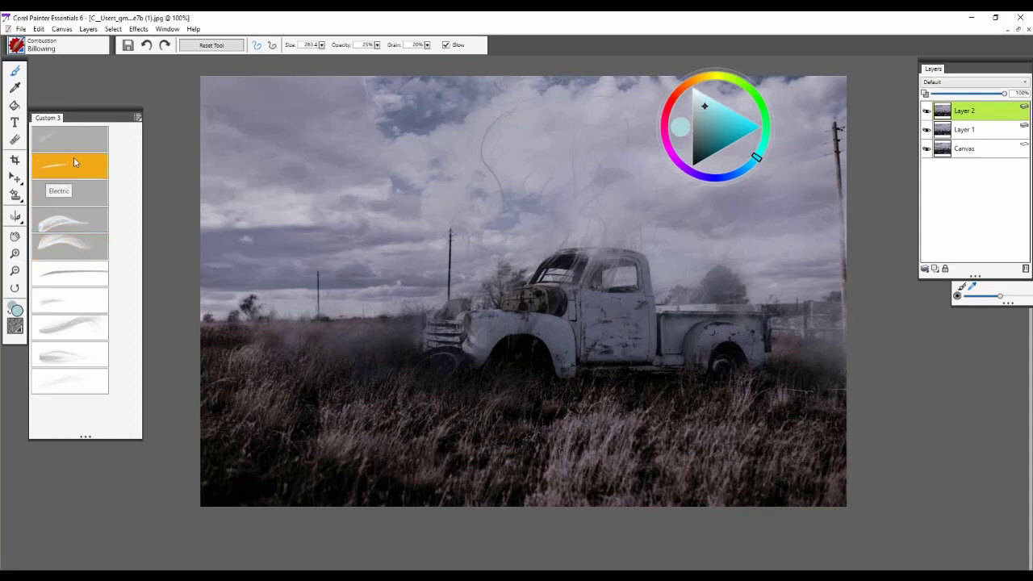
# - Choose a pale yellow and try painting Billowing glow strokes rising from the hood
pyautogui.click(699, 78)
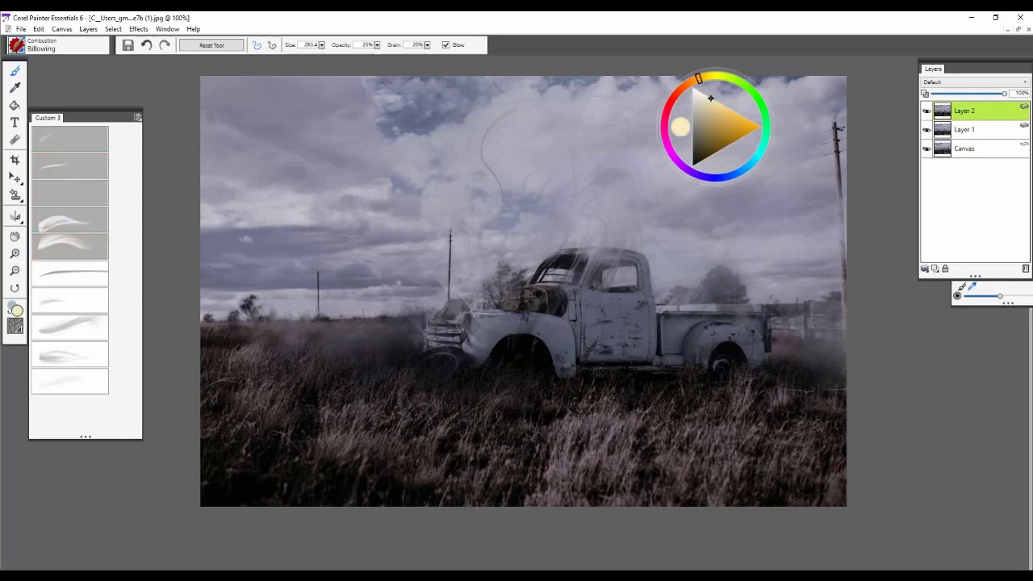
pyautogui.moveTo(521, 299); pyautogui.dragTo(512, 231)
pyautogui.hotkey('ctrl', 'z')
pyautogui.moveTo(557, 294); pyautogui.dragTo(534, 210)
pyautogui.hotkey('ctrl', 'z')
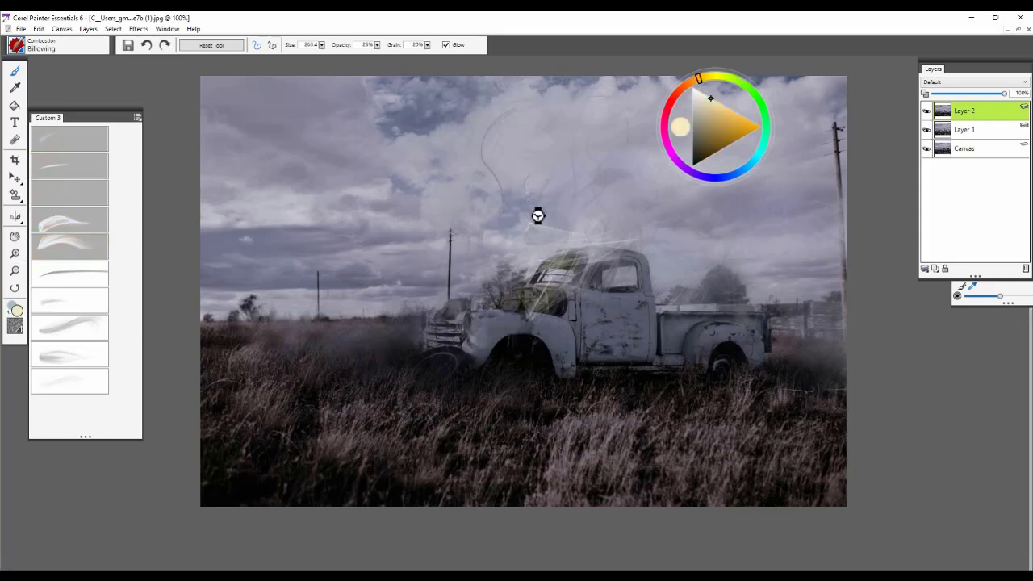
# - Choose a light orange and paint Billowing glow strokes over the hood and the truck bed
pyautogui.click(735, 112)
pyautogui.click(690, 82)
pyautogui.moveTo(494, 296); pyautogui.dragTo(536, 307)
pyautogui.hotkey('ctrl', 'z')
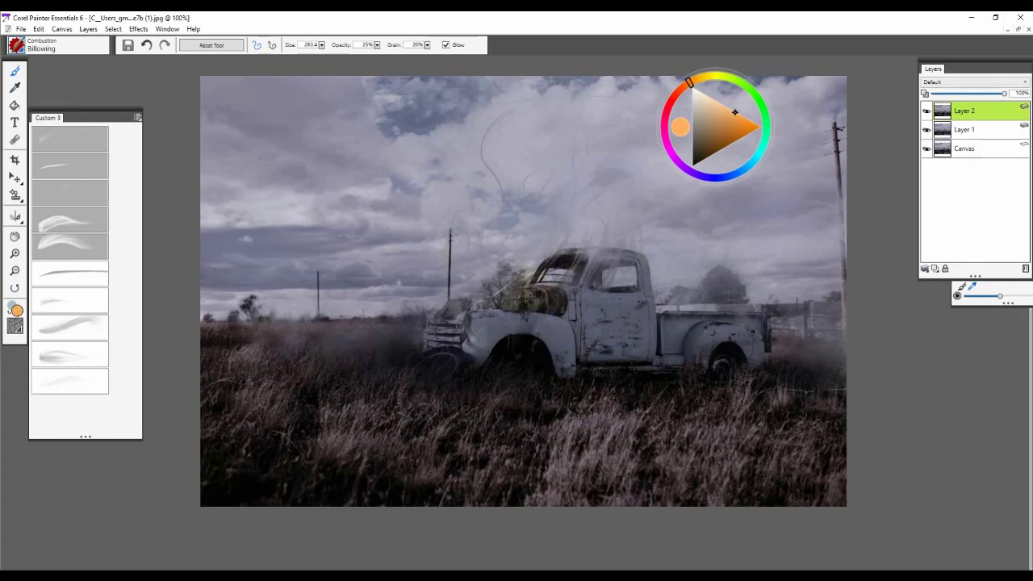
pyautogui.moveTo(464, 303)
pyautogui.mouseDown()
pyautogui.moveTo(506, 327)
pyautogui.moveTo(501, 319)
pyautogui.mouseUp()
pyautogui.hotkey('ctrl', 'z')
pyautogui.moveTo(681, 290)
pyautogui.mouseDown()
pyautogui.moveTo(680, 310)
pyautogui.moveTo(709, 278)
pyautogui.mouseUp()
pyautogui.hotkey('ctrl', 'z')
# - Reduce the Billowing brush to about 72 and paint glow streaks across the cab's side window
pyautogui.press('[')
pyautogui.press('[')
pyautogui.press('[')
pyautogui.press('[')
pyautogui.press('[')
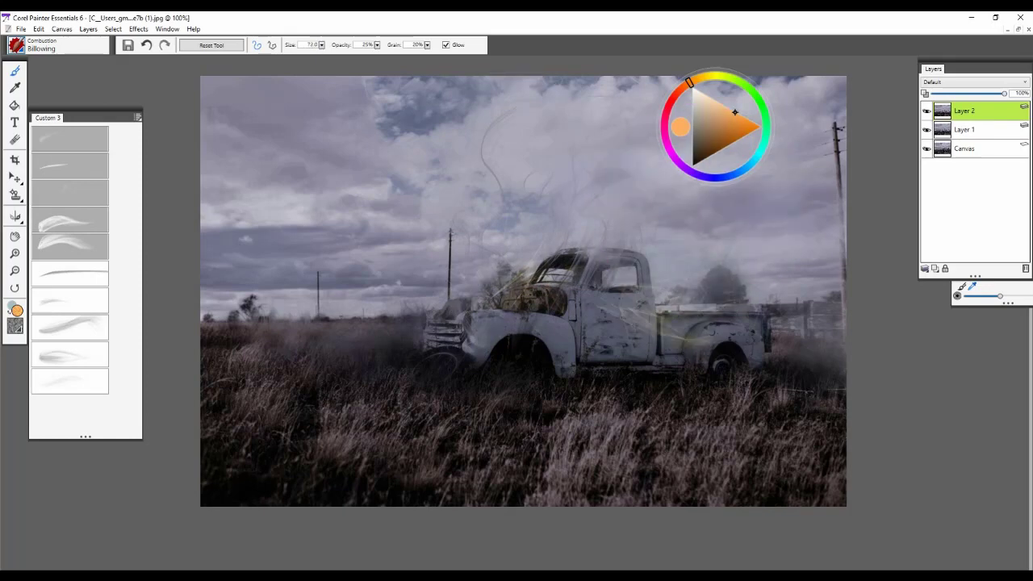
pyautogui.moveTo(623, 266); pyautogui.dragTo(607, 281)
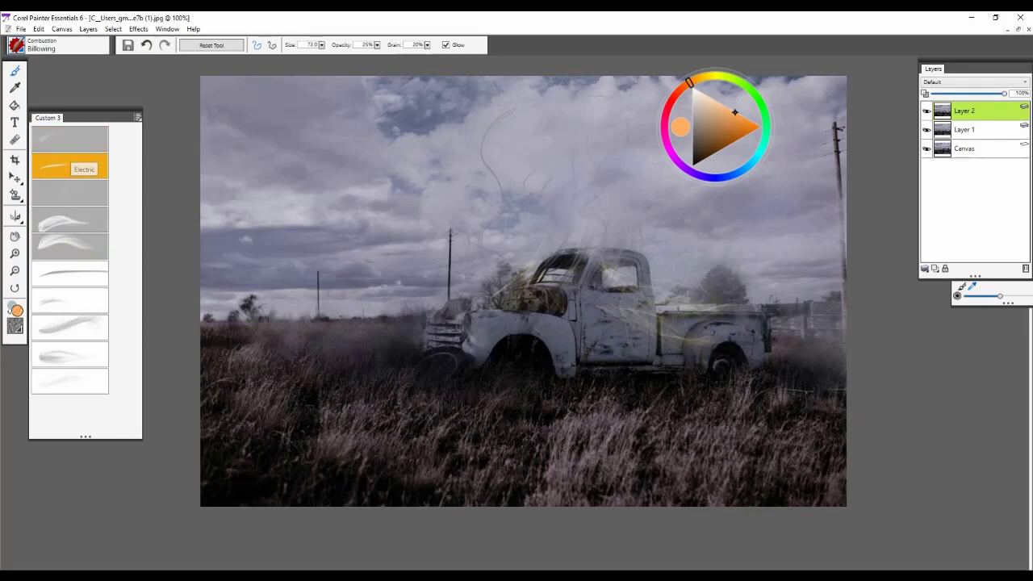
# - Switch to the Electric brush, test streaks rising from the hood, and shrink the brush to about 43
pyautogui.click(87, 172)
pyautogui.moveTo(501, 275); pyautogui.dragTo(526, 202)
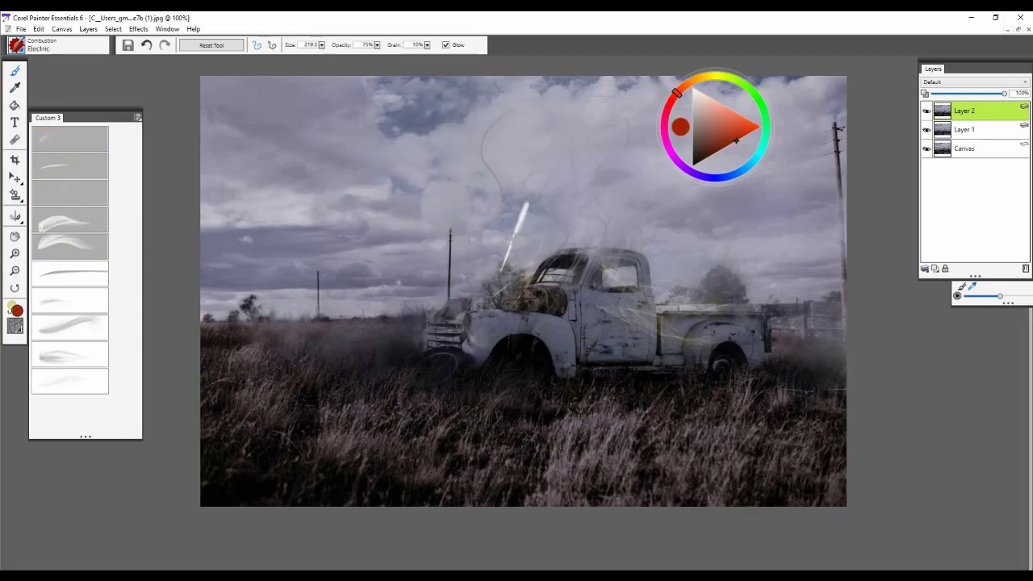
pyautogui.hotkey('ctrl', 'z')
pyautogui.hotkey('ctrl', 'z')
pyautogui.moveTo(497, 309)
pyautogui.mouseDown()
pyautogui.moveTo(444, 187)
pyautogui.moveTo(520, 217)
pyautogui.mouseUp()
pyautogui.moveTo(626, 188); pyautogui.dragTo(644, 188)
pyautogui.hotkey('ctrl', 'z')
# - Choose a light orange color for the Electric brush
pyautogui.click(722, 106)
pyautogui.click(693, 83)
pyautogui.click(737, 114)
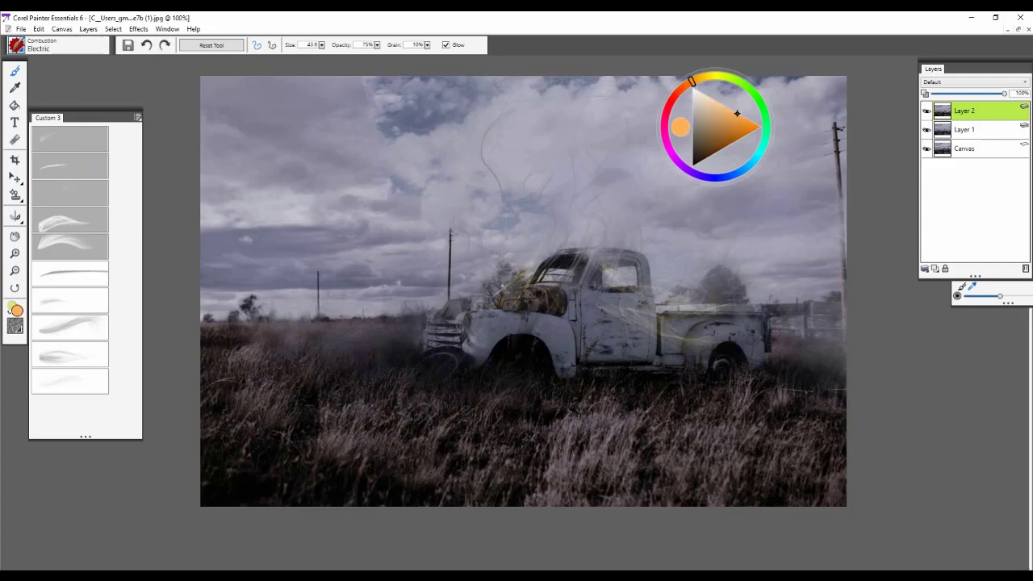
pyautogui.click(687, 84)
pyautogui.click(724, 107)
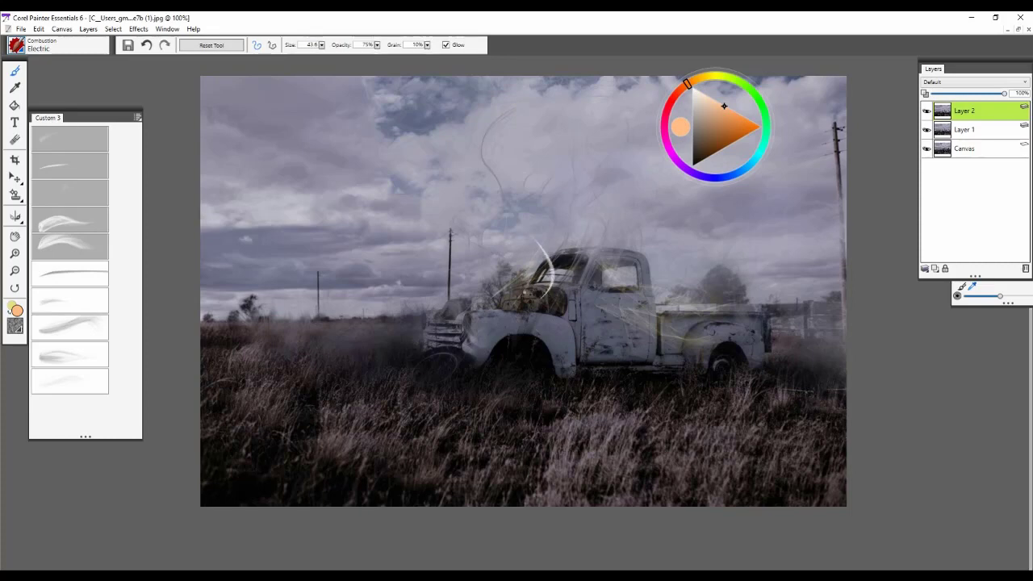
# - Choose a more saturated orange and paint short Electric streaks over the exposed engine
pyautogui.click(745, 119)
pyautogui.moveTo(541, 297)
pyautogui.mouseDown()
pyautogui.moveTo(552, 270)
pyautogui.moveTo(515, 257)
pyautogui.mouseUp()
pyautogui.hotkey('ctrl', 'z')
pyautogui.hotkey('ctrl', 'z')
pyautogui.moveTo(525, 306); pyautogui.dragTo(515, 267)
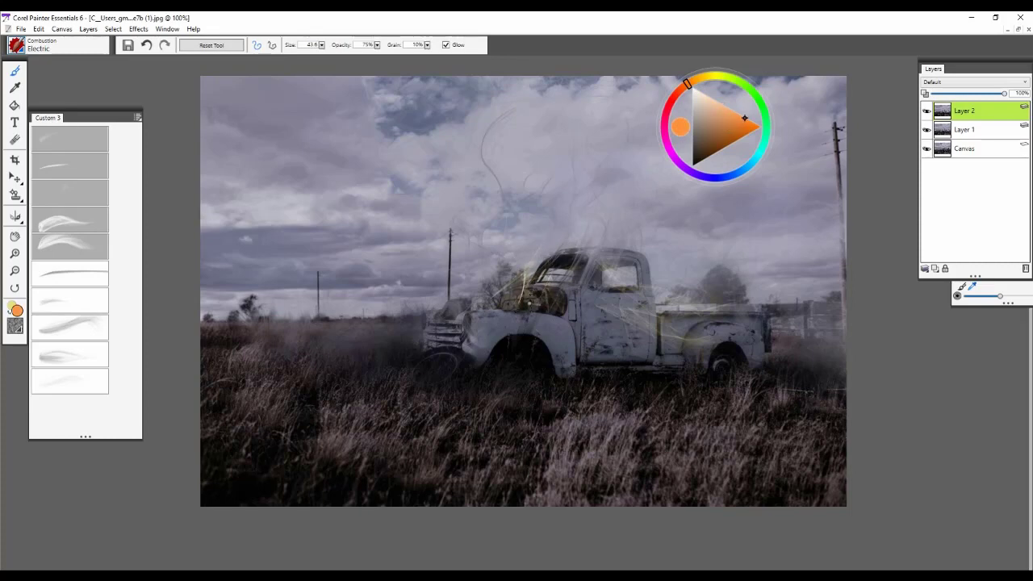
pyautogui.hotkey('ctrl', 'z')
pyautogui.moveTo(531, 303); pyautogui.dragTo(515, 294)
pyautogui.moveTo(522, 307)
pyautogui.mouseDown()
pyautogui.moveTo(530, 294)
pyautogui.moveTo(550, 300)
pyautogui.mouseUp()
# - Switch to the Flare brush, enlarge it to about 263, and choose a saturated orange
pyautogui.click(76, 177)
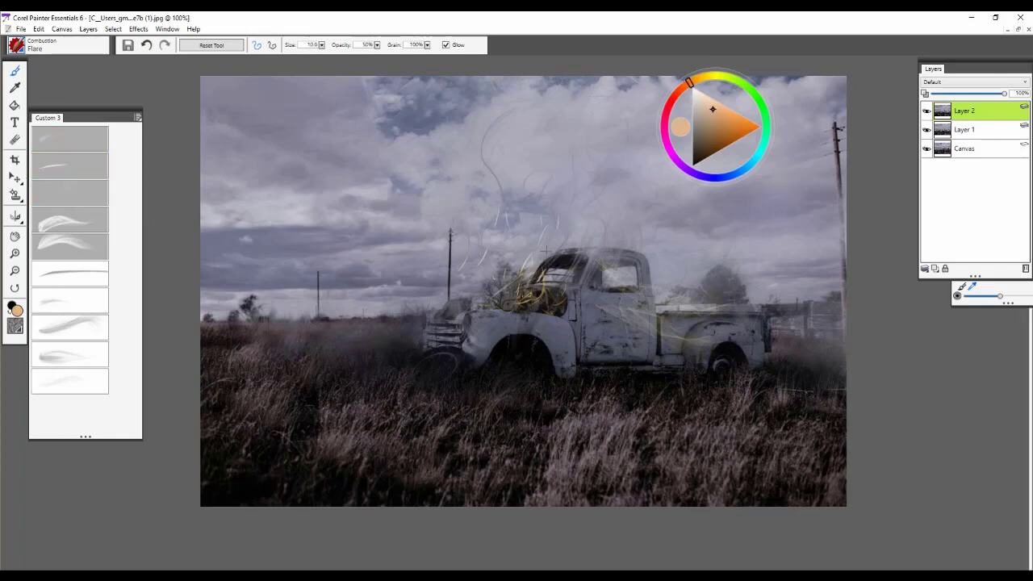
pyautogui.moveTo(547, 251); pyautogui.dragTo(653, 251)
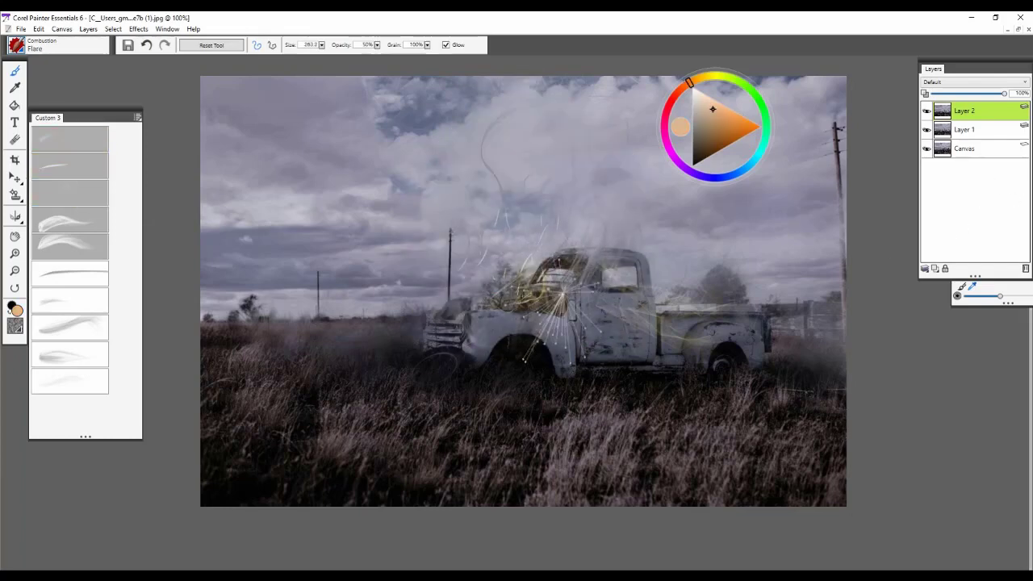
pyautogui.click(754, 124)
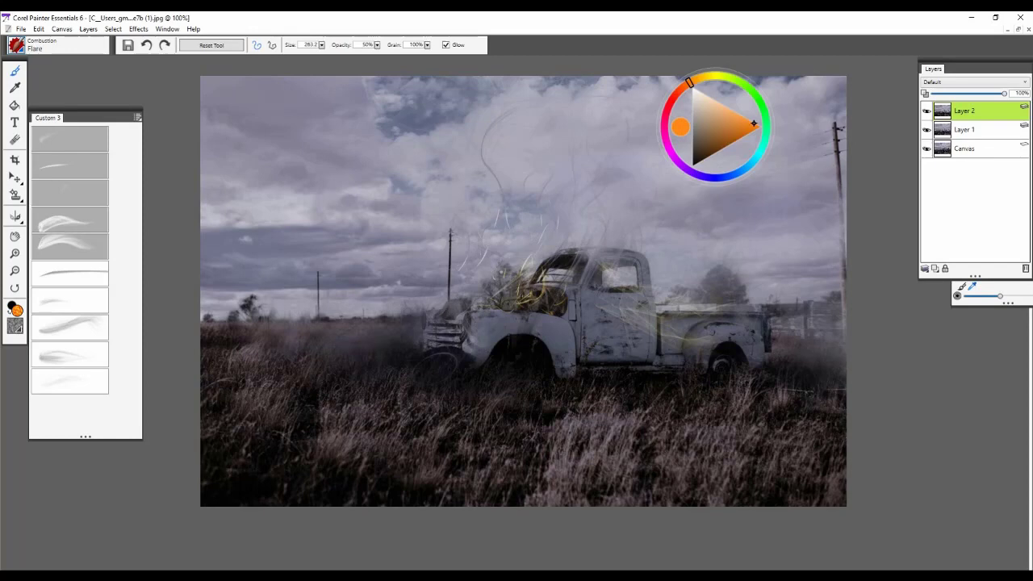
# - Shrink the Flare brush to about 198 and stamp an orange flare burst over the exposed engine
pyautogui.press('[')
pyautogui.press('[')
pyautogui.press('[')
pyautogui.press('[')
pyautogui.press('[')
pyautogui.press('[')
pyautogui.press('[')
pyautogui.press('[')
pyautogui.press('[')
pyautogui.press('[')
pyautogui.press('[')
pyautogui.press('[')
pyautogui.press('[')
pyautogui.click(525, 313)
pyautogui.hotkey('ctrl', 'z')
pyautogui.click(508, 311)
pyautogui.hotkey('ctrl', 'z')
pyautogui.click(524, 299)
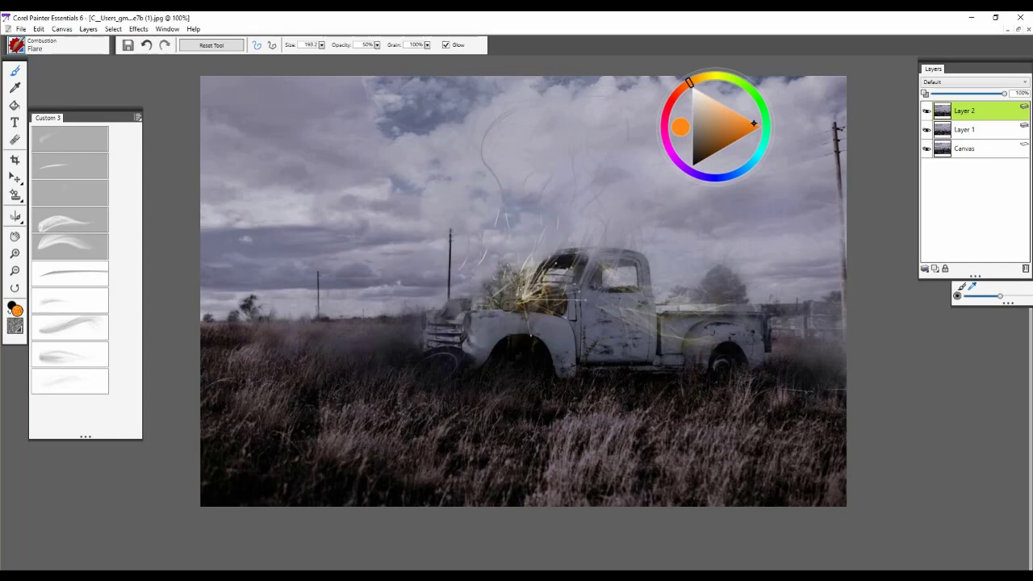
# - Reduce the Flare brush to about 49 and add small orange flares around the engine and front wheel well
pyautogui.click(520, 331)
pyautogui.moveTo(548, 282); pyautogui.dragTo(570, 285)
pyautogui.click(525, 309)
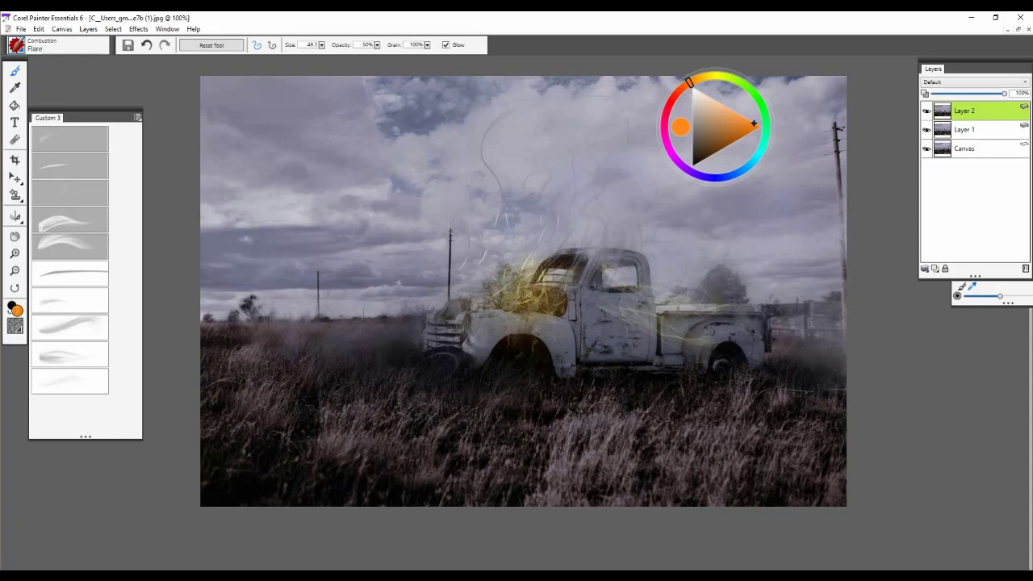
# - Add small orange flares along the front edge of the truck bed, just behind the cab
pyautogui.click(675, 302)
pyautogui.moveTo(683, 307); pyautogui.dragTo(670, 299)
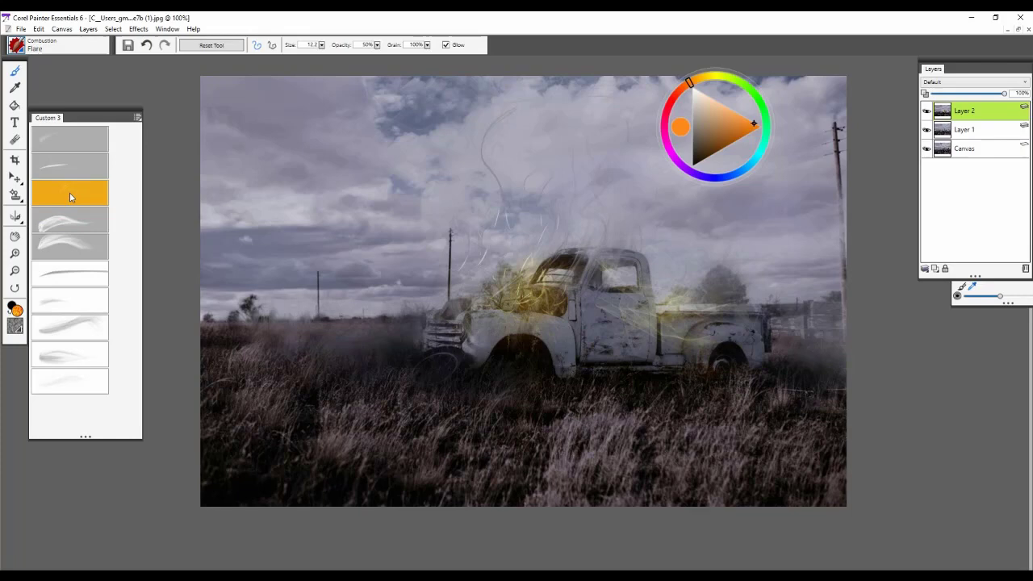
# - Set the Flare brush size to about 12, choose a darker orange, and paint a small flare in the sky above the engine
pyautogui.press(']')
pyautogui.press(']')
pyautogui.press(']')
pyautogui.press(']')
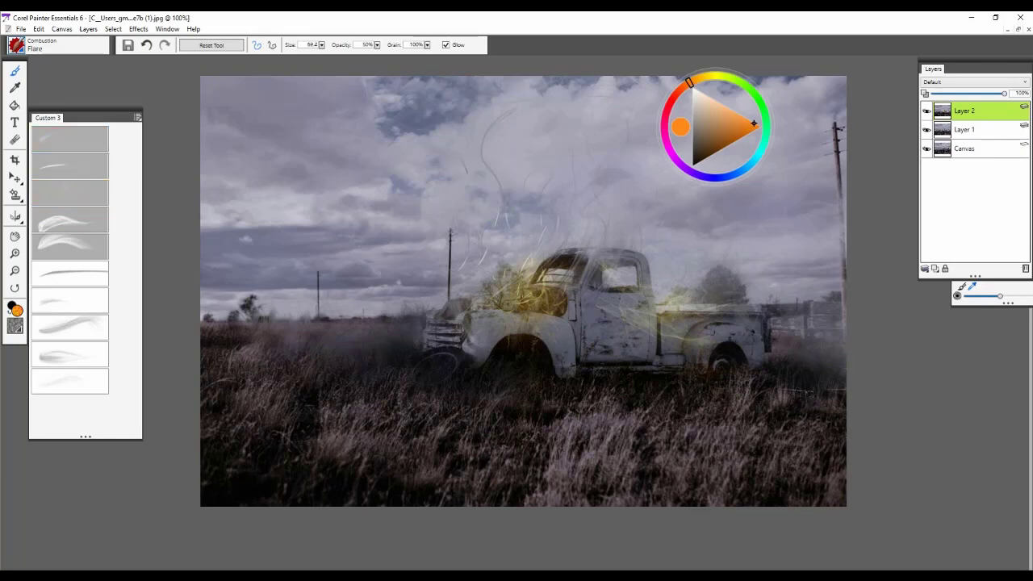
pyautogui.press(']')
pyautogui.press(']')
pyautogui.press(']')
pyautogui.press('[')
pyautogui.press('[')
pyautogui.press('[')
pyautogui.press('[')
pyautogui.press('[')
pyautogui.moveTo(746, 134); pyautogui.dragTo(736, 148)
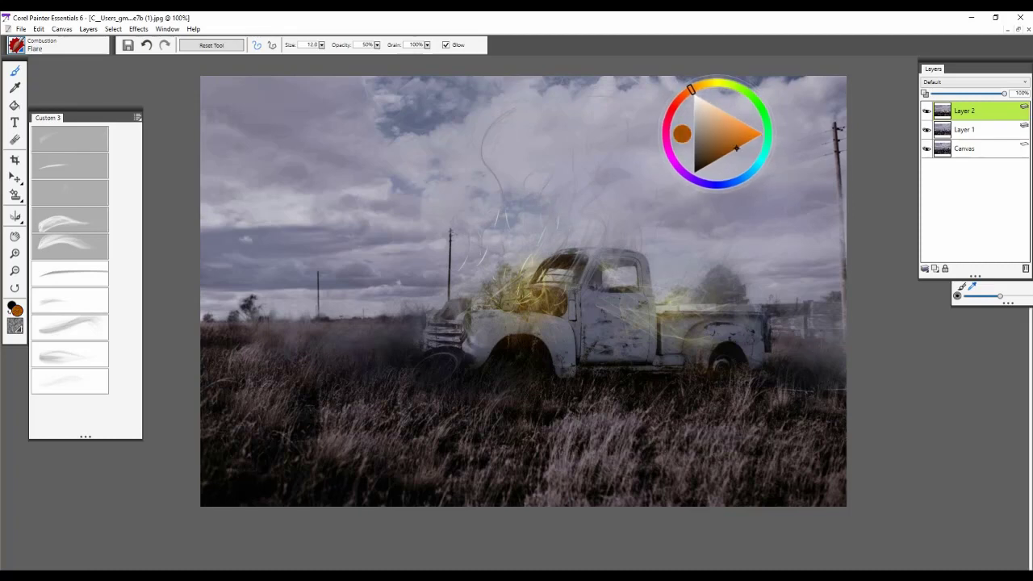
pyautogui.hotkey('ctrl', 'z')
pyautogui.moveTo(490, 242); pyautogui.dragTo(508, 220)
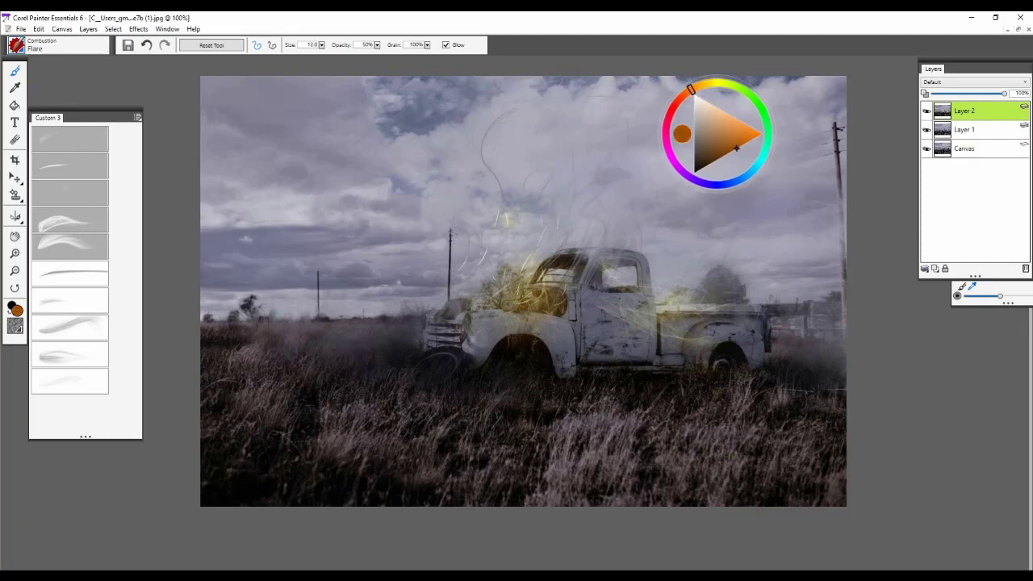
# - Add faint flares around the hood with the Flare brush at about size 22 and reduce the brush to about 8
pyautogui.press(']')
pyautogui.press(']')
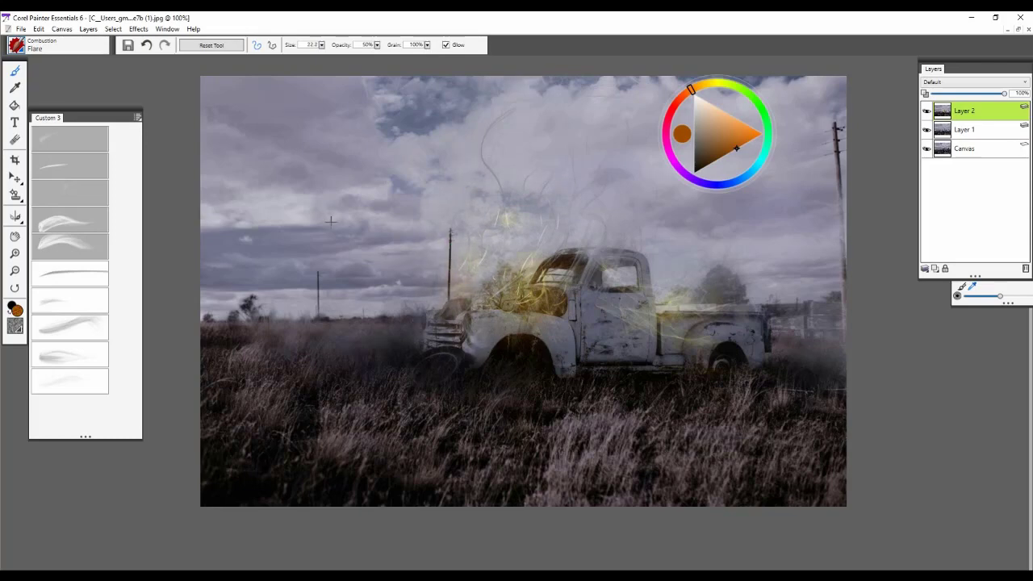
pyautogui.press('[')
pyautogui.press('[')
pyautogui.press('[')
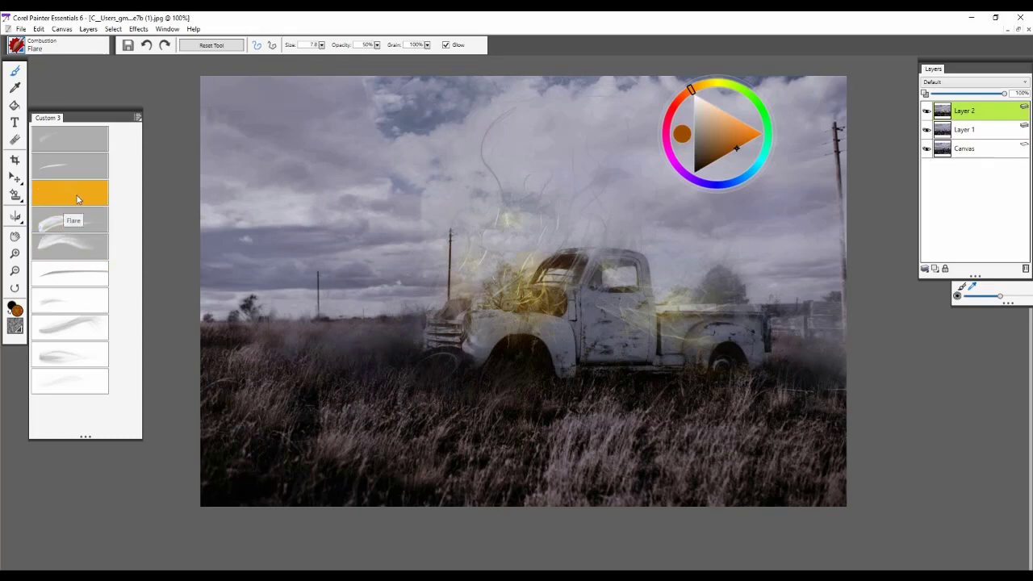
# - With the Heat Trail brush, paint glowing streaks sweeping up from the engine and a curved trail rising from the front of the truck bed
pyautogui.click(74, 242)
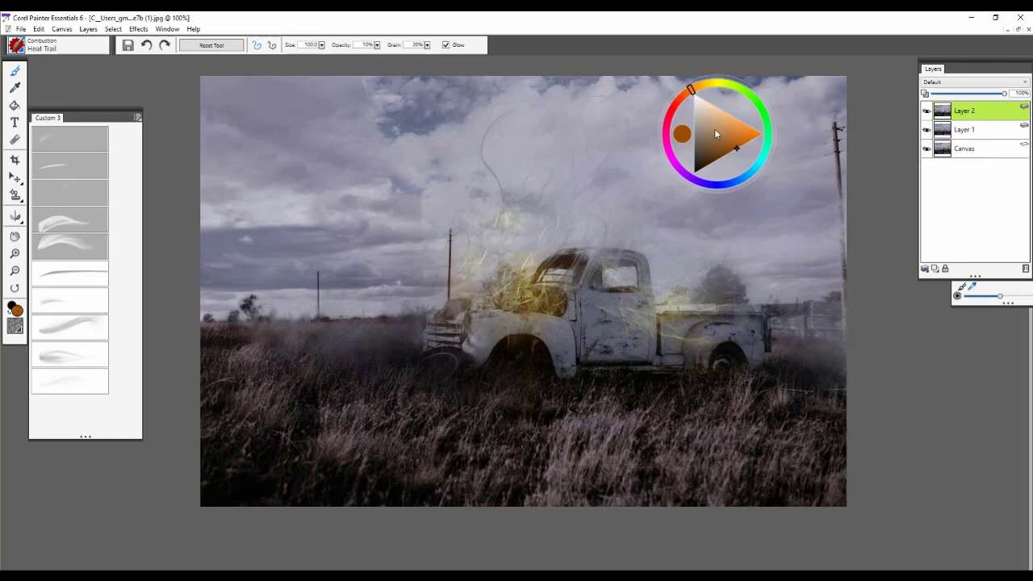
pyautogui.moveTo(745, 150); pyautogui.dragTo(755, 148)
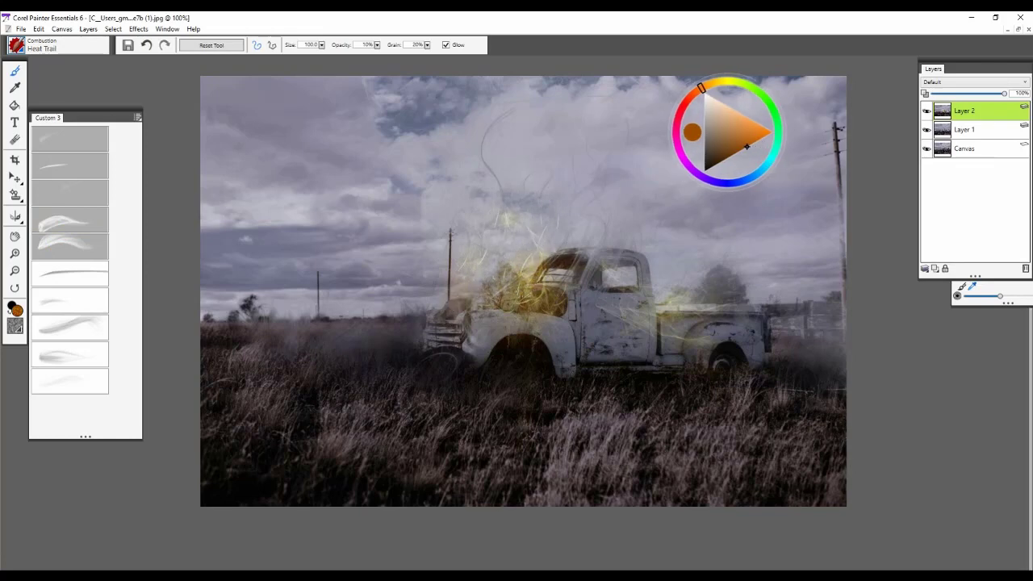
pyautogui.moveTo(521, 316); pyautogui.dragTo(507, 163)
pyautogui.hotkey('ctrl', 'z')
pyautogui.moveTo(536, 285)
pyautogui.mouseDown()
pyautogui.moveTo(520, 232)
pyautogui.moveTo(488, 187)
pyautogui.mouseUp()
pyautogui.hotkey('ctrl', 'z')
pyautogui.moveTo(565, 287); pyautogui.dragTo(422, 171)
pyautogui.hotkey('ctrl', 'z')
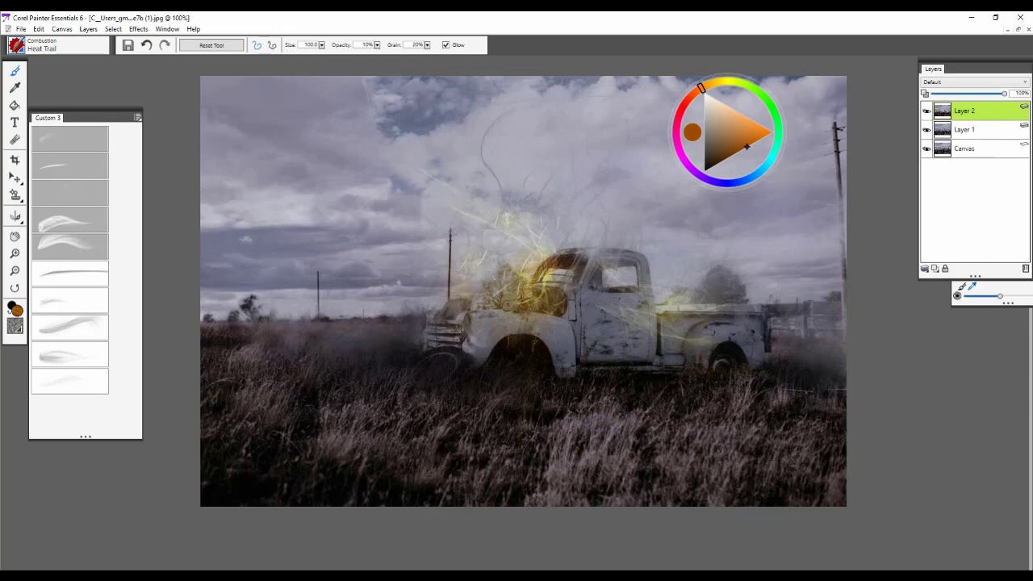
pyautogui.moveTo(660, 315); pyautogui.dragTo(657, 213)
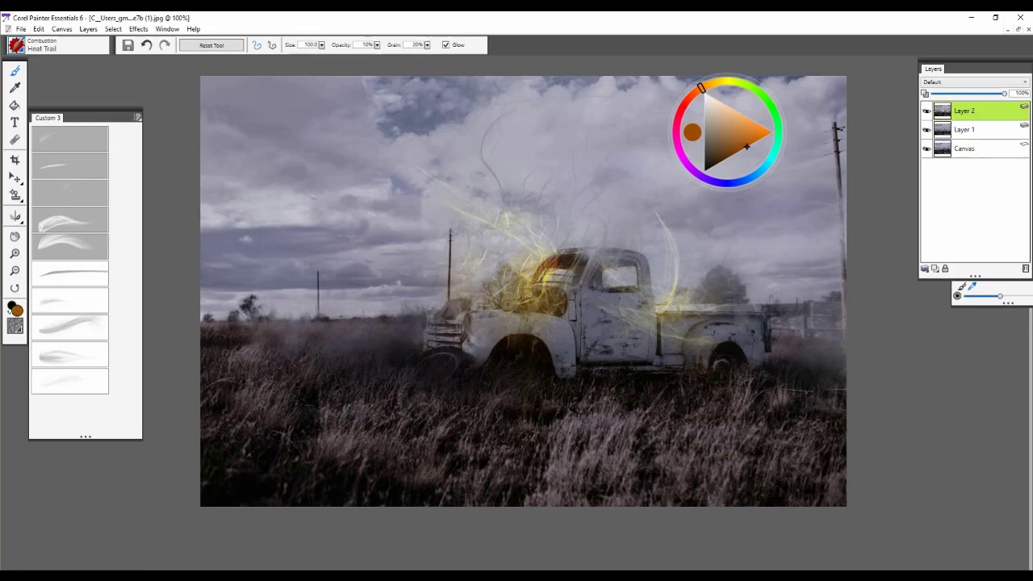
# - Switch to the Heat Wave brush and paint an orange glow over the exposed engine and inside the cab window
pyautogui.click(76, 253)
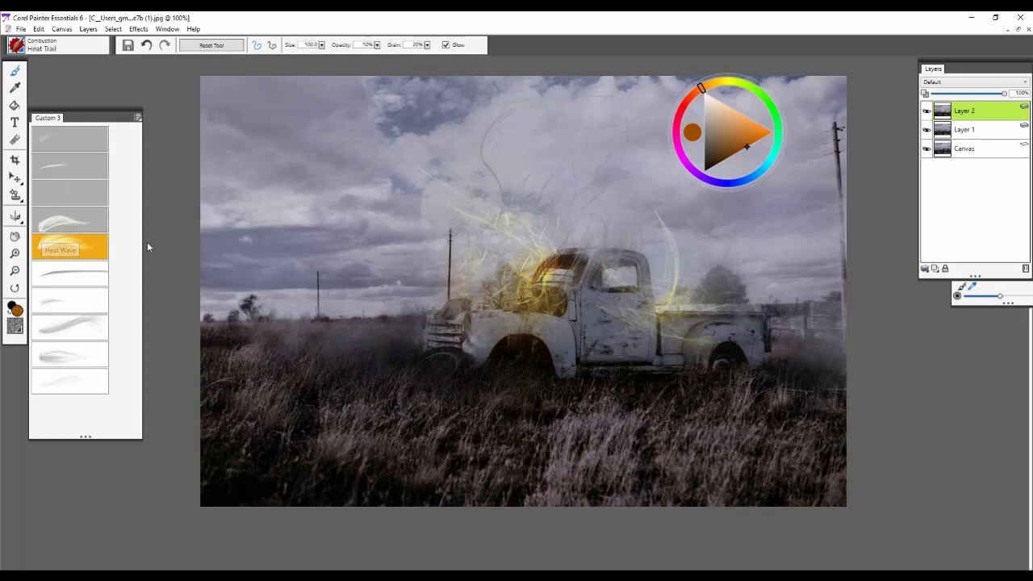
pyautogui.moveTo(517, 242)
pyautogui.mouseDown()
pyautogui.moveTo(517, 291)
pyautogui.moveTo(532, 307)
pyautogui.moveTo(543, 282)
pyautogui.mouseUp()
pyautogui.hotkey('ctrl', 'z')
pyautogui.hotkey('ctrl', 'z')
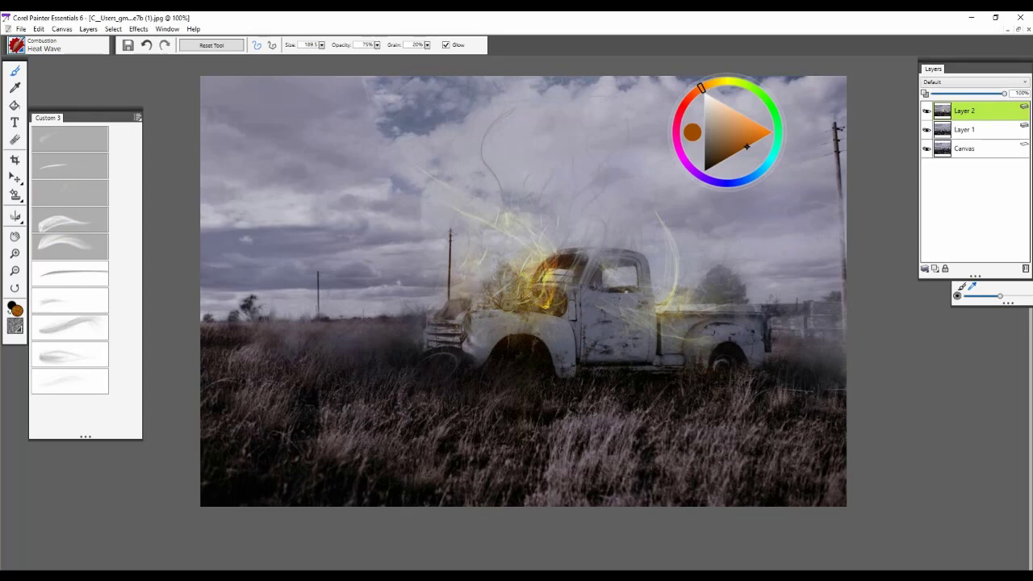
pyautogui.moveTo(635, 289); pyautogui.dragTo(634, 268)
pyautogui.moveTo(564, 319); pyautogui.dragTo(555, 287)
# - Compare the picture using Layer 2's visibility and examine the overall effect on the truck at reduced and full size
pyautogui.click(927, 111)
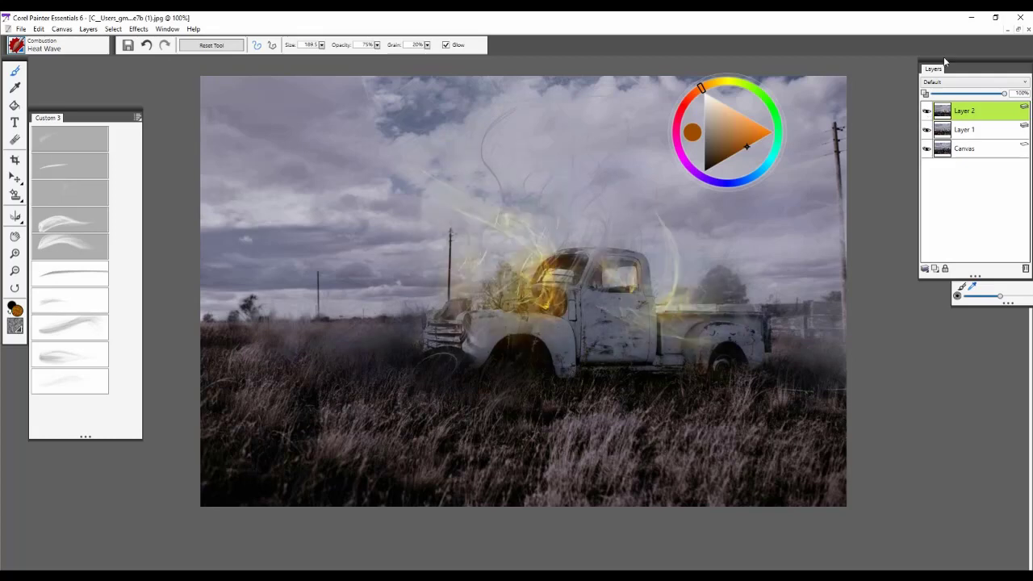
pyautogui.keyDown('ctrl'); pyautogui.keyDown('alt'); pyautogui.click(620, 330); pyautogui.keyUp('alt'); pyautogui.keyUp('ctrl')
pyautogui.keyDown('ctrl'); pyautogui.keyDown('alt'); pyautogui.click(620, 330); pyautogui.keyUp('alt'); pyautogui.keyUp('ctrl')
pyautogui.keyDown('ctrl'); pyautogui.keyDown('alt'); pyautogui.click(620, 330); pyautogui.keyUp('alt'); pyautogui.keyUp('ctrl')
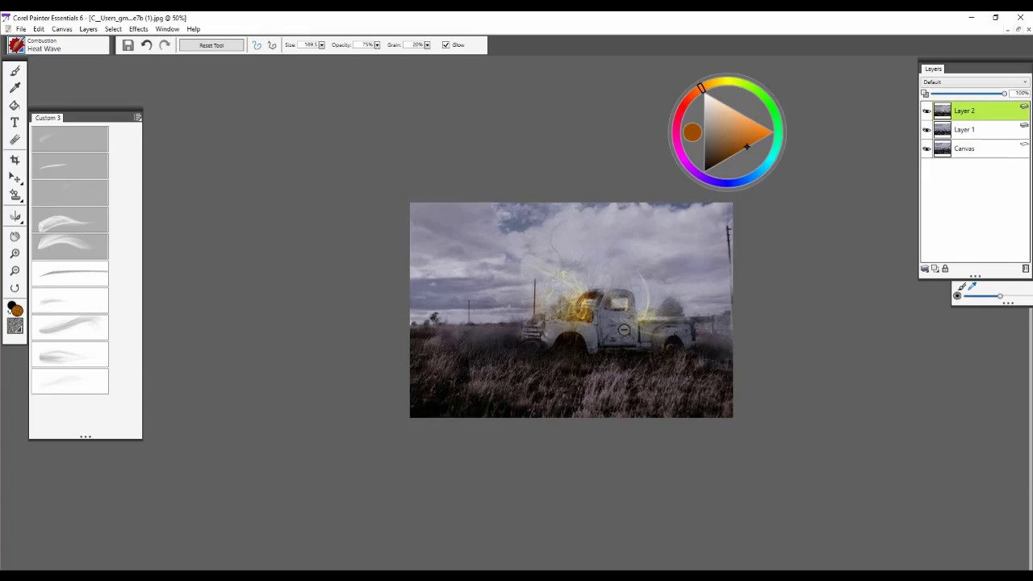
pyautogui.keyDown('ctrl'); pyautogui.keyDown('alt'); pyautogui.click(621, 331); pyautogui.keyUp('alt'); pyautogui.keyUp('ctrl')
pyautogui.keyDown('ctrl'); pyautogui.click(614, 313); pyautogui.keyUp('ctrl')
pyautogui.keyDown('ctrl'); pyautogui.click(614, 313); pyautogui.keyUp('ctrl')
pyautogui.keyDown('ctrl'); pyautogui.click(613, 312); pyautogui.keyUp('ctrl')
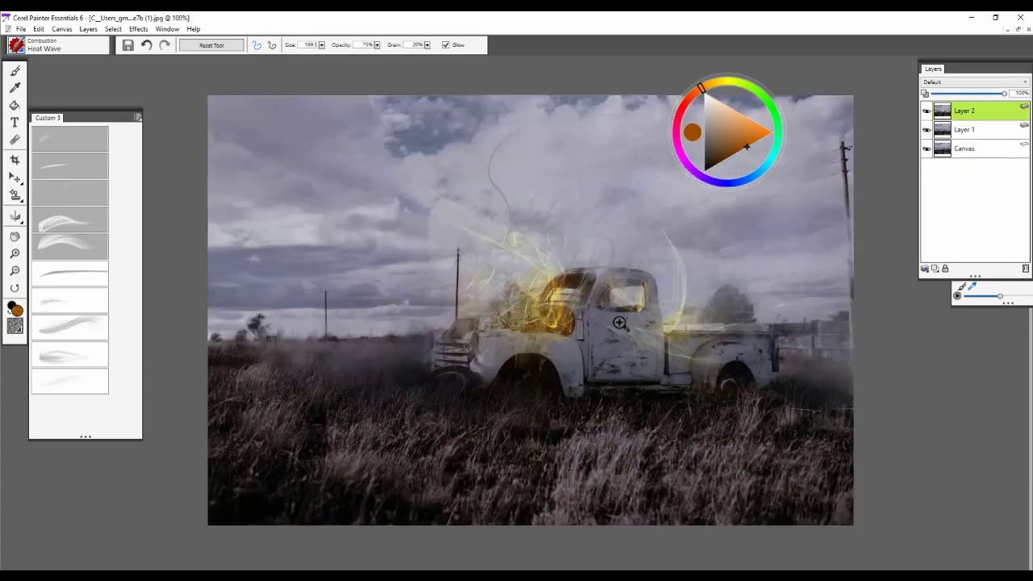
pyautogui.moveTo(609, 305); pyautogui.dragTo(614, 309)
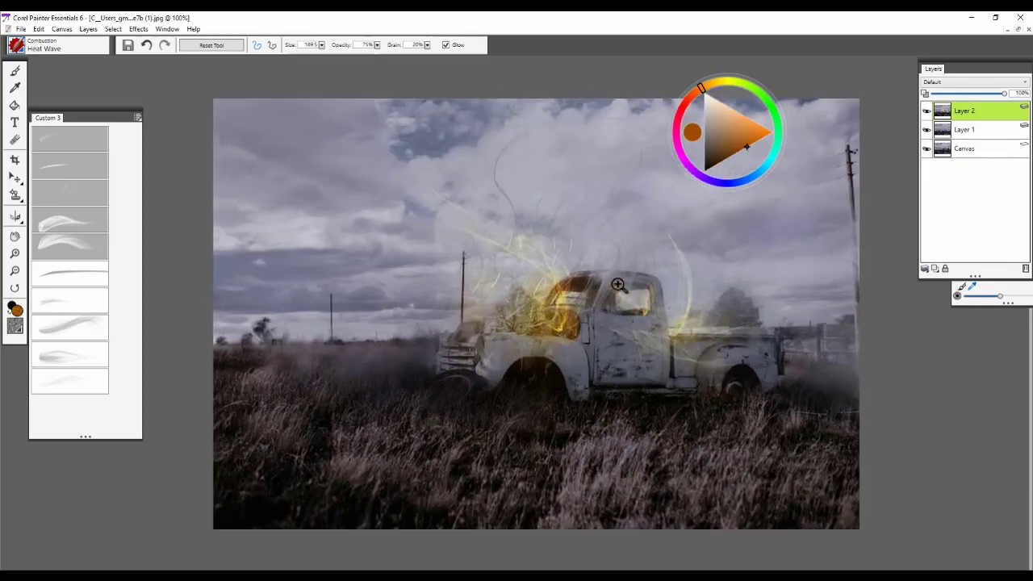